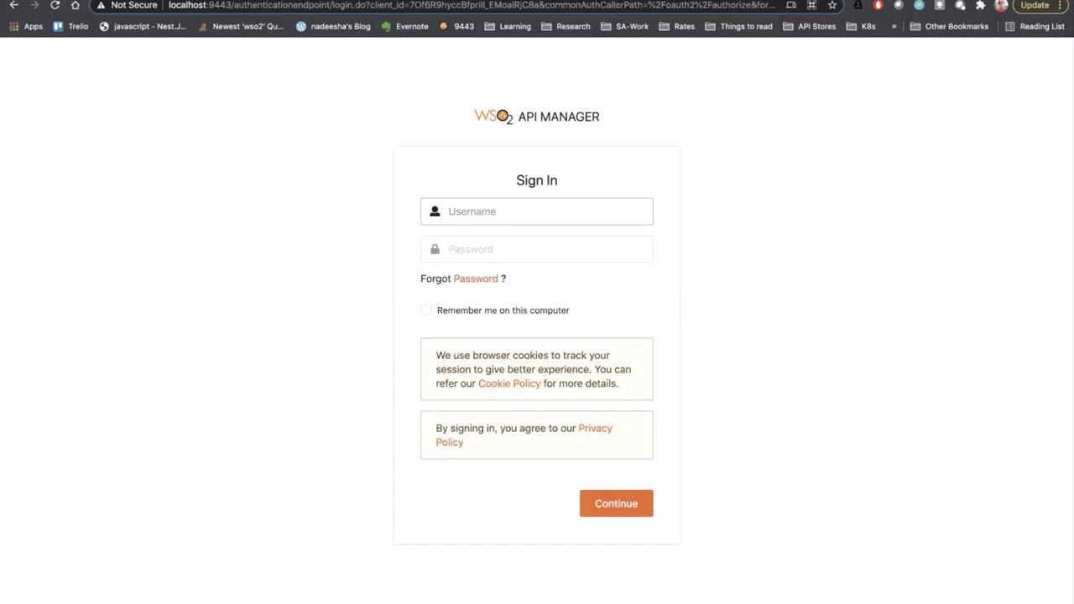
- Sign in with the administrator credentials and choose Design a New REST API under Create API
type("admin")
key("Tab")
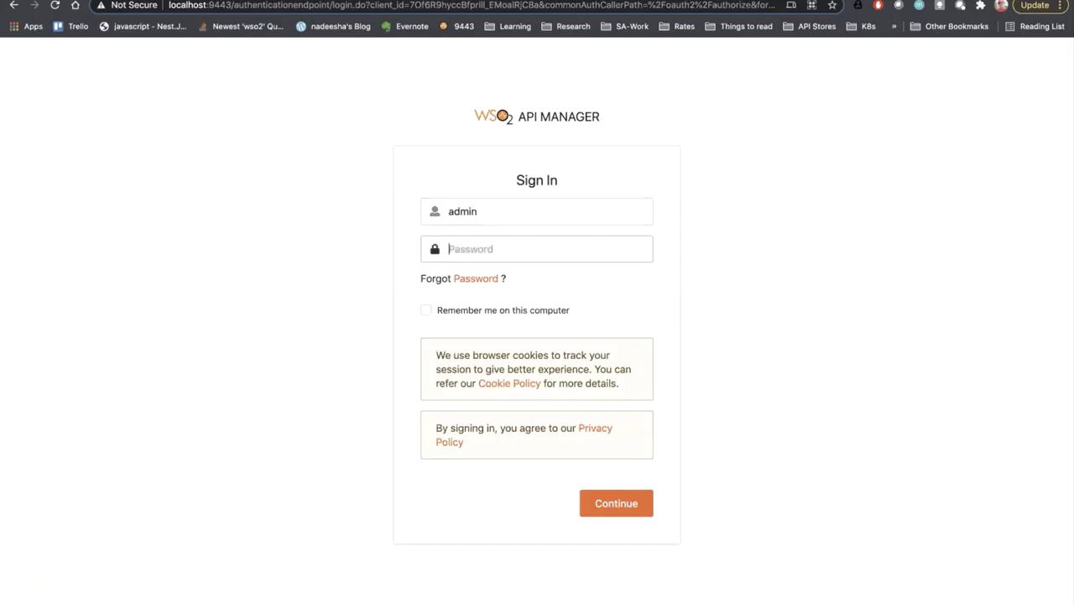
type("admin")
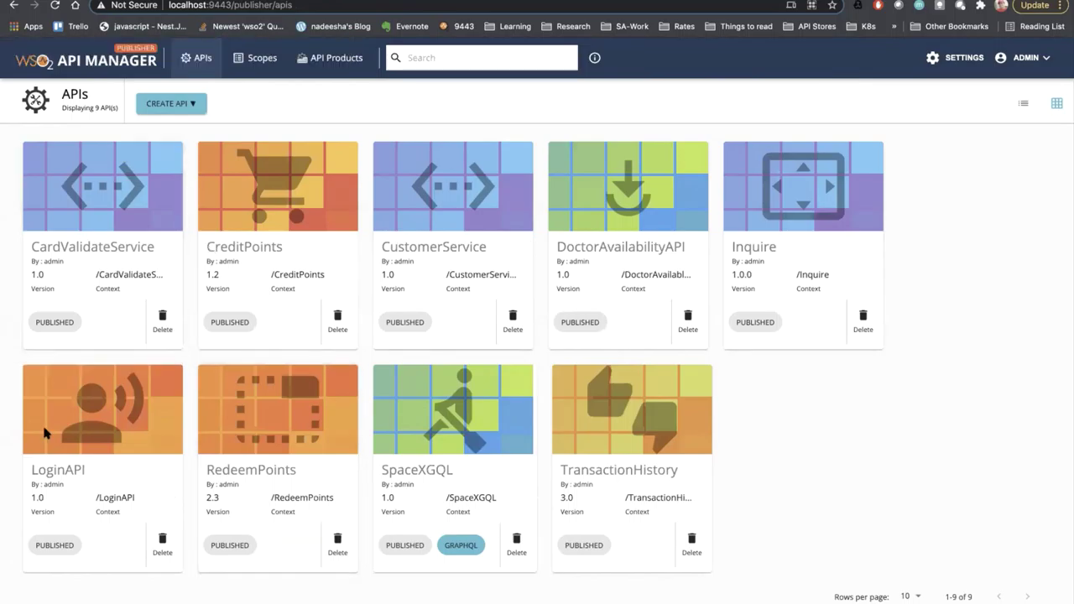
left_click(157, 110)
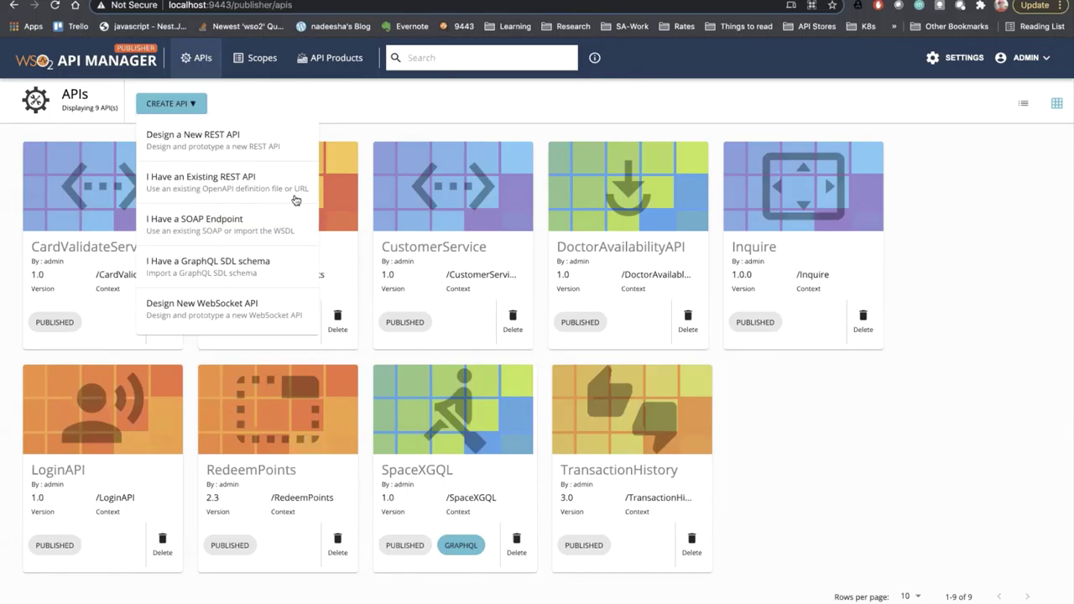
left_click(176, 141)
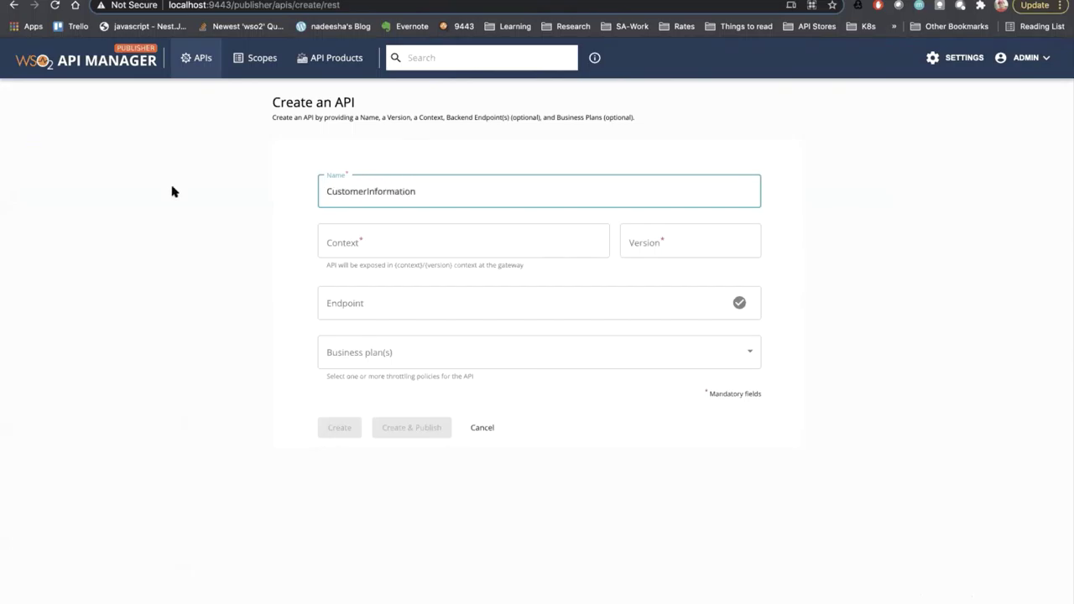
- Enter context customerinfo and version 1.0 for the new API
left_click(401, 248)
type("custom")
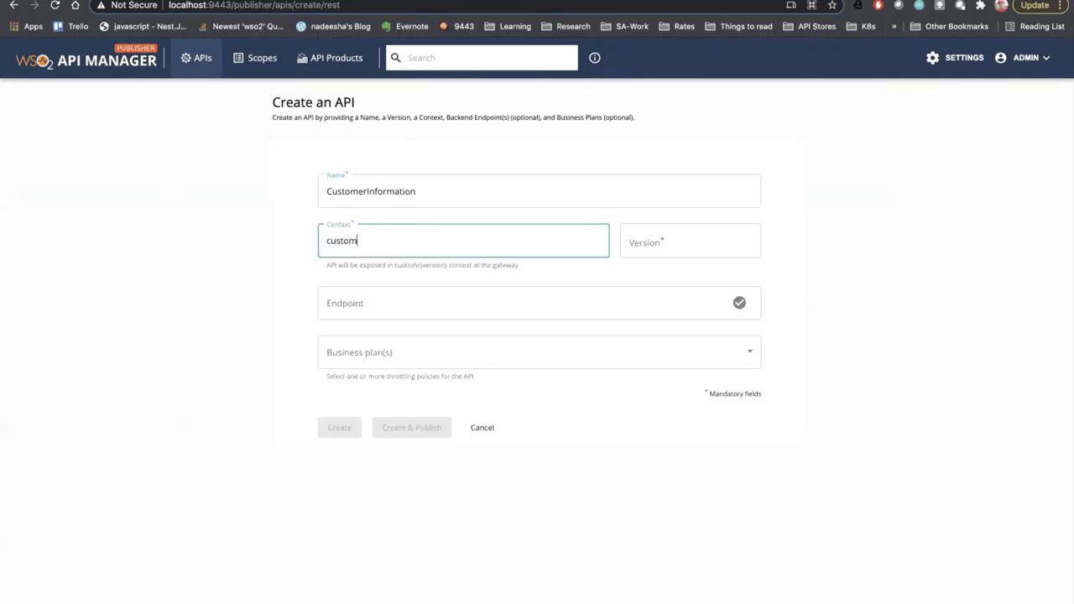
type("erIn")
key("BackSpace")
key("BackSpace")
type("info")
key("Tab")
type("1.0")
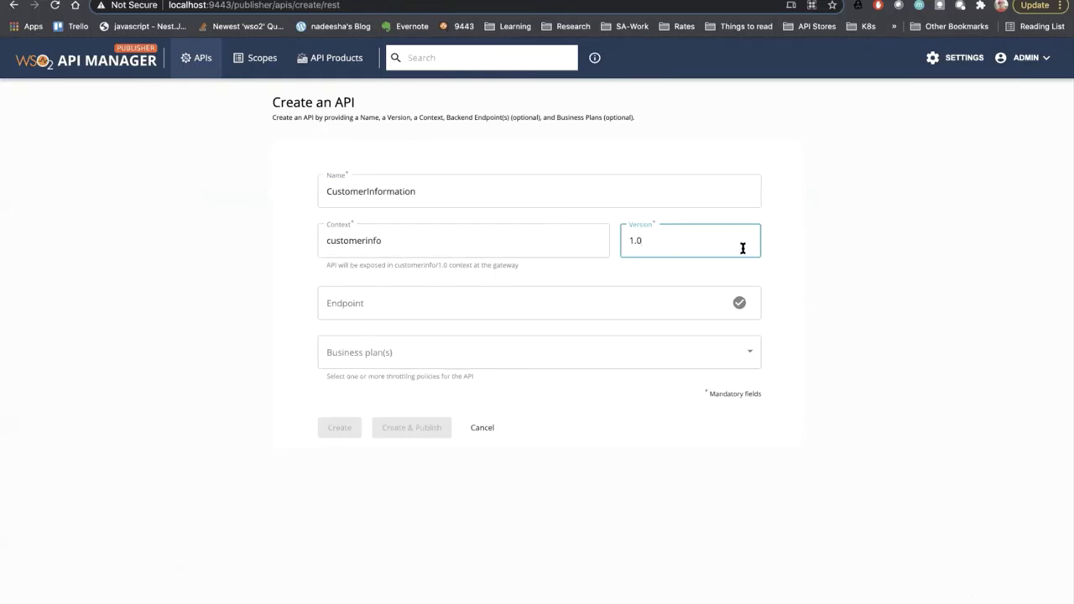
left_click(496, 309)
key("ctrl+Left")
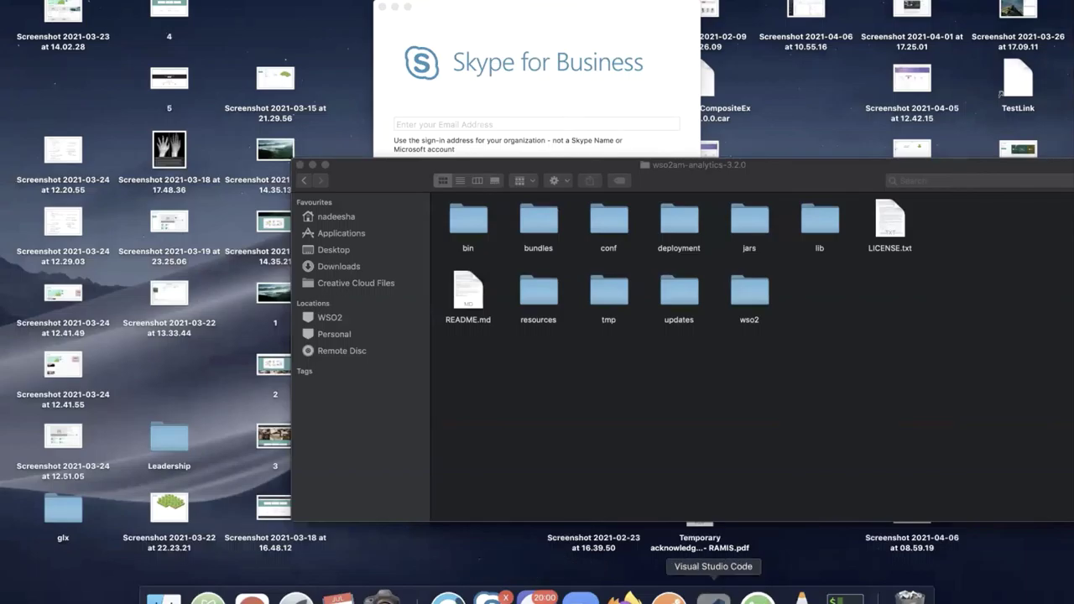
left_click(713, 596)
left_click(137, 19, "shift")
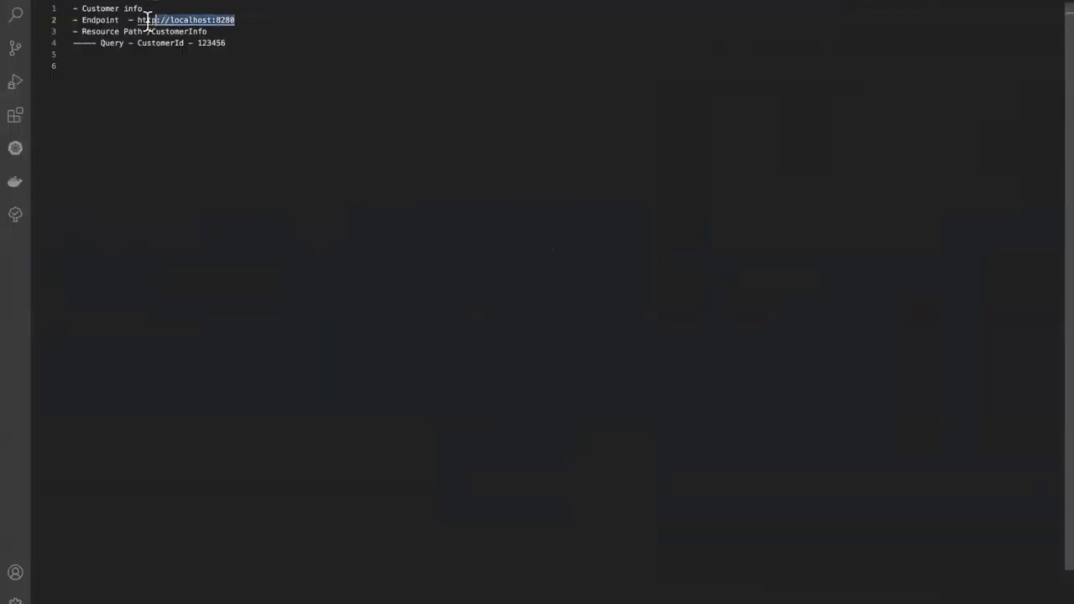
key("super+c")
key("ctrl+Right")
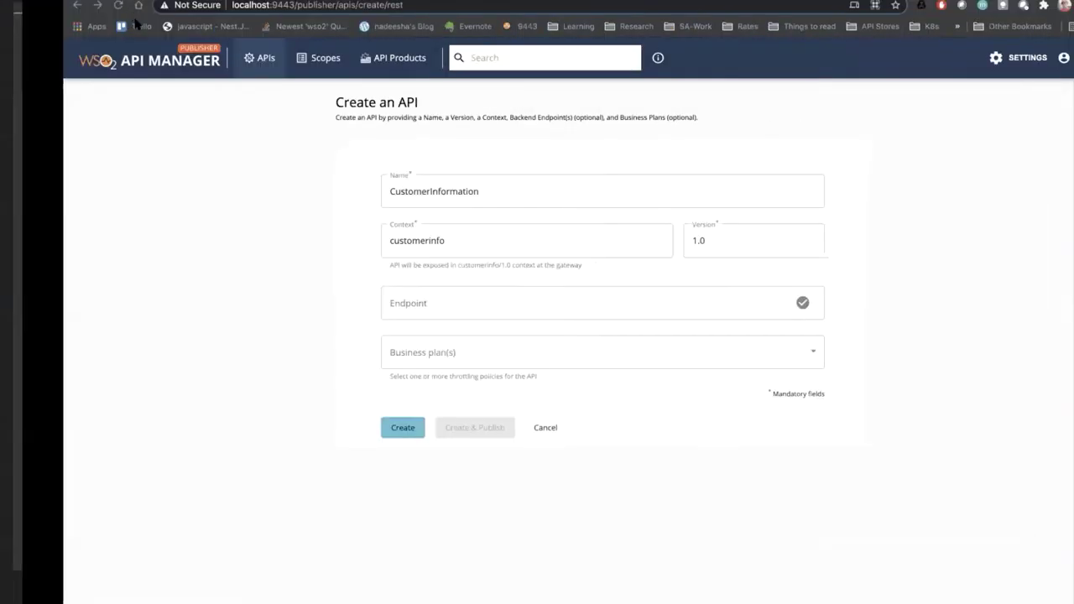
left_click(323, 315)
key("super+v")
- Select the LimitedAccess business plan and create the API
left_click(397, 365)
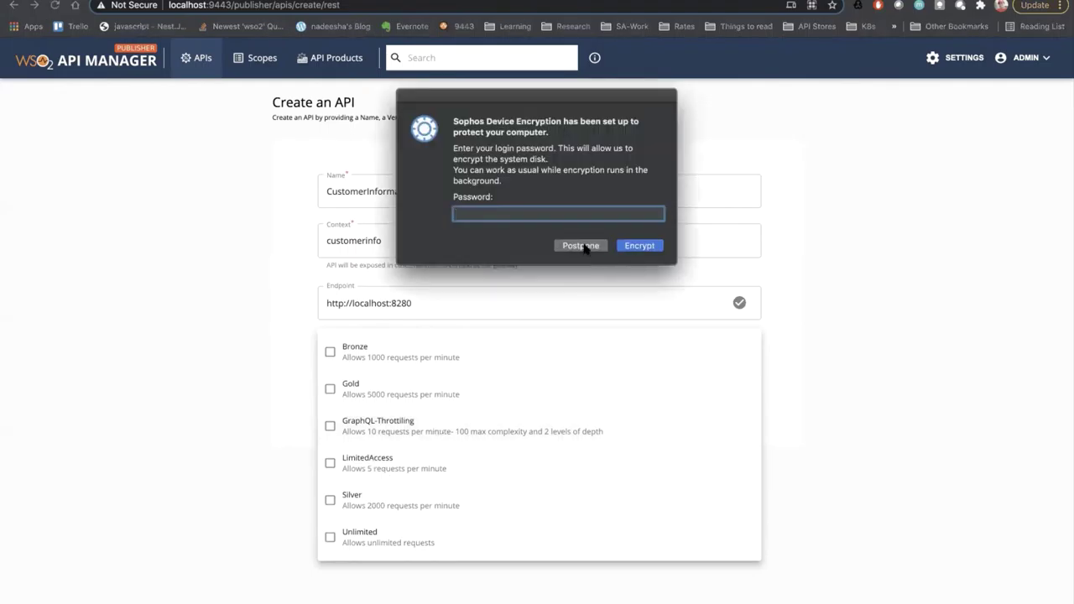
left_click(584, 246)
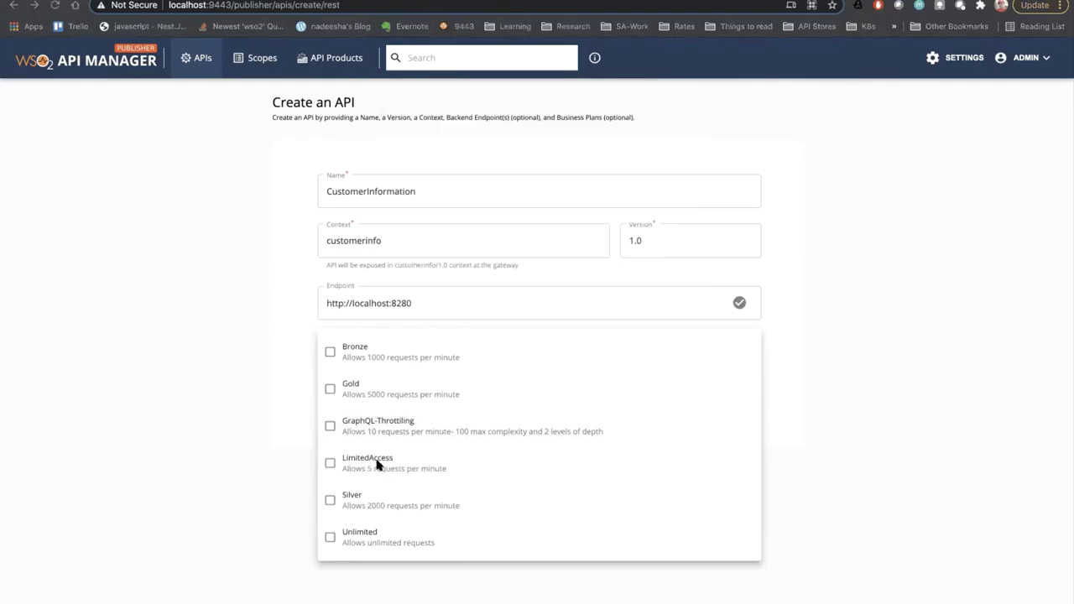
left_click(330, 465)
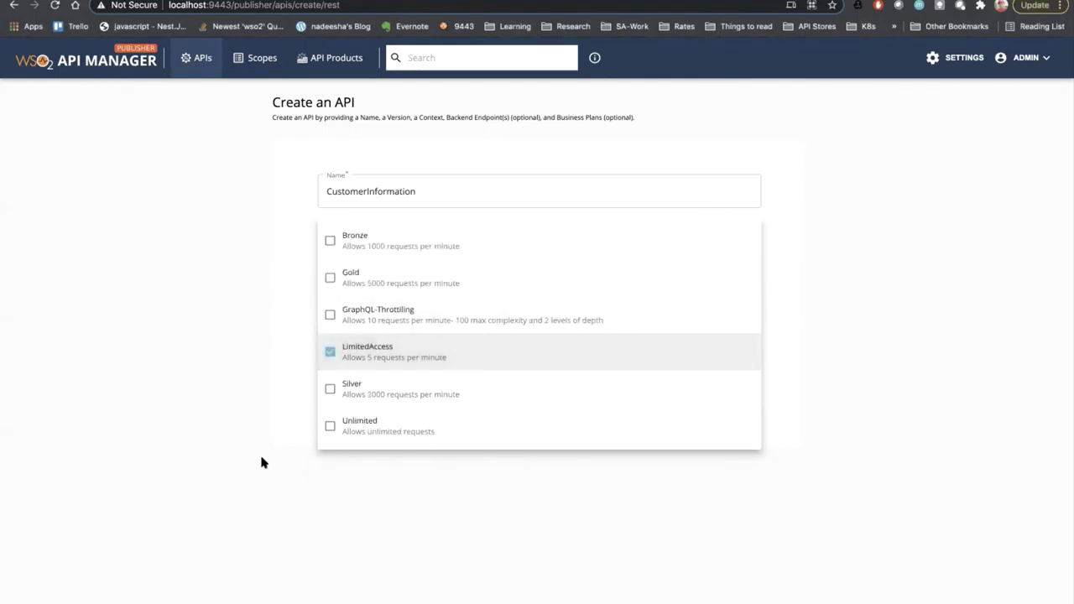
left_click(264, 461)
left_click(322, 429)
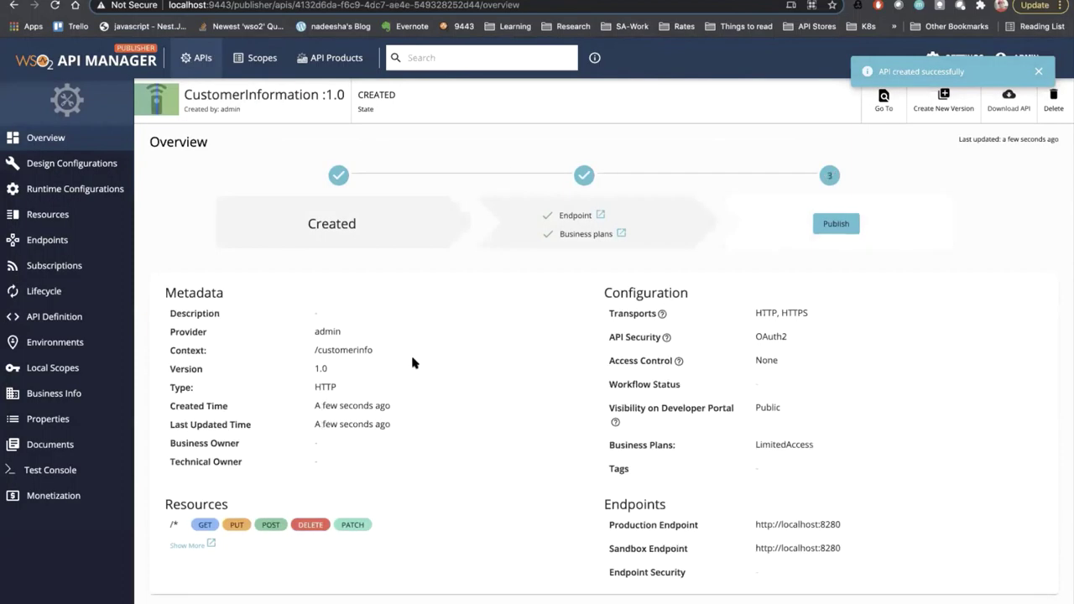
left_click(36, 199)
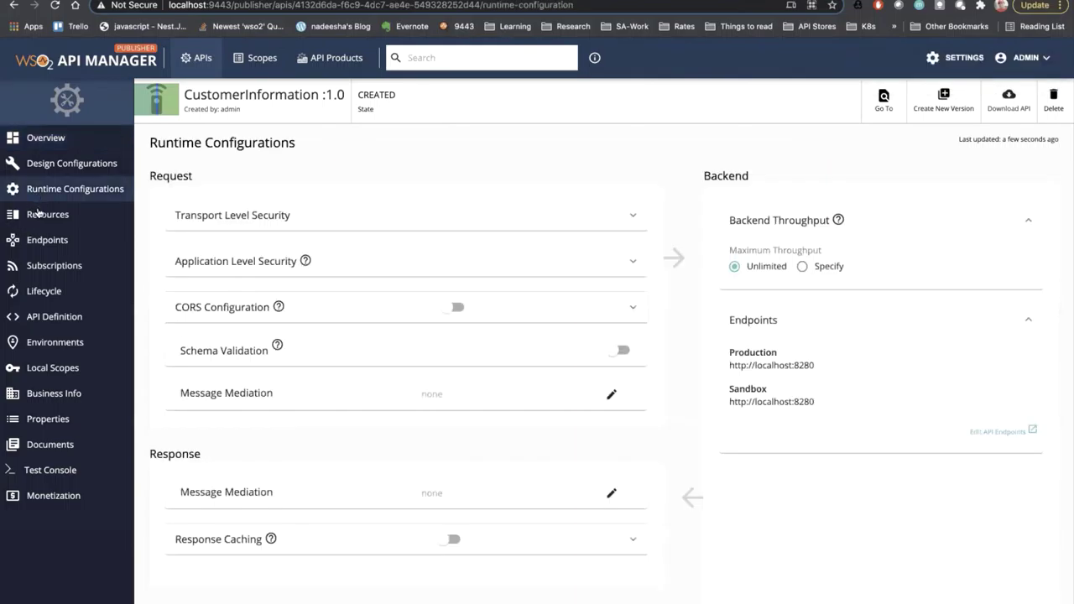
- On the Resources page, mark the default /* operations for deletion and pick GET for a new operation
left_click(39, 214)
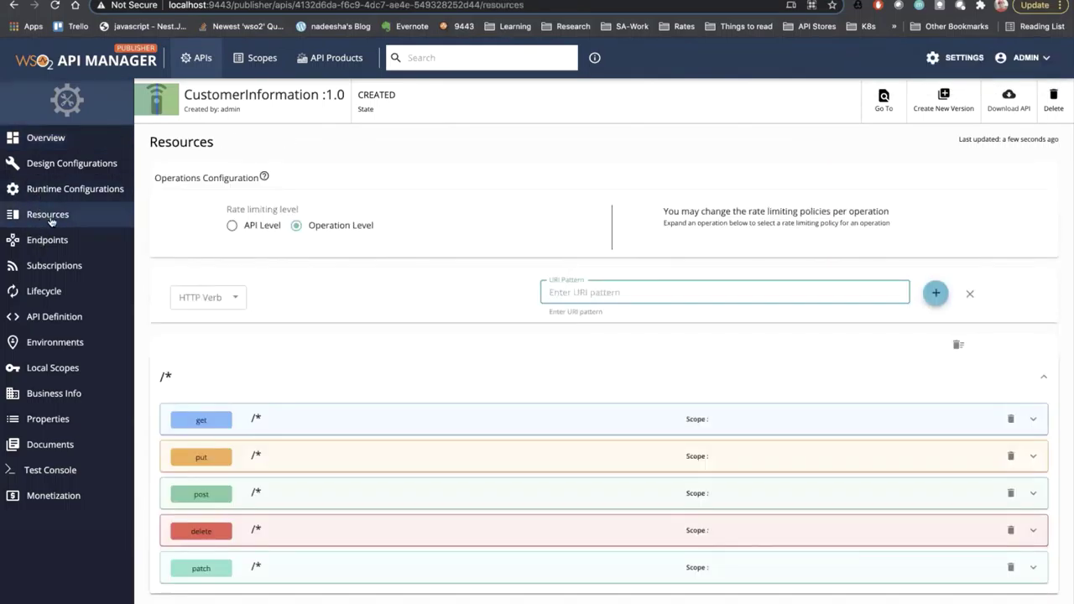
scroll(484, 568, "down", 1)
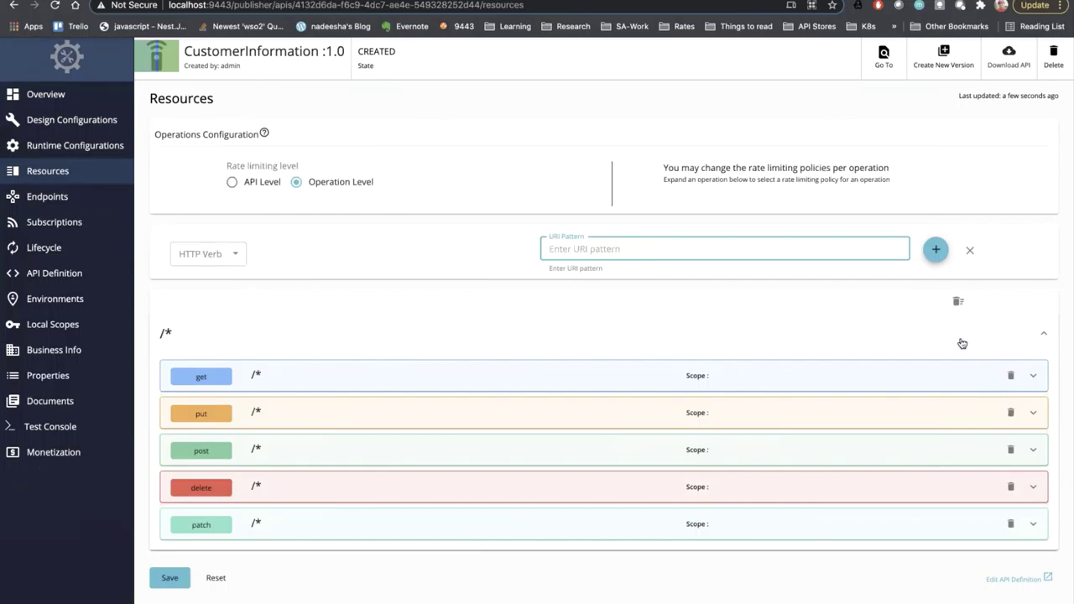
left_click(955, 302)
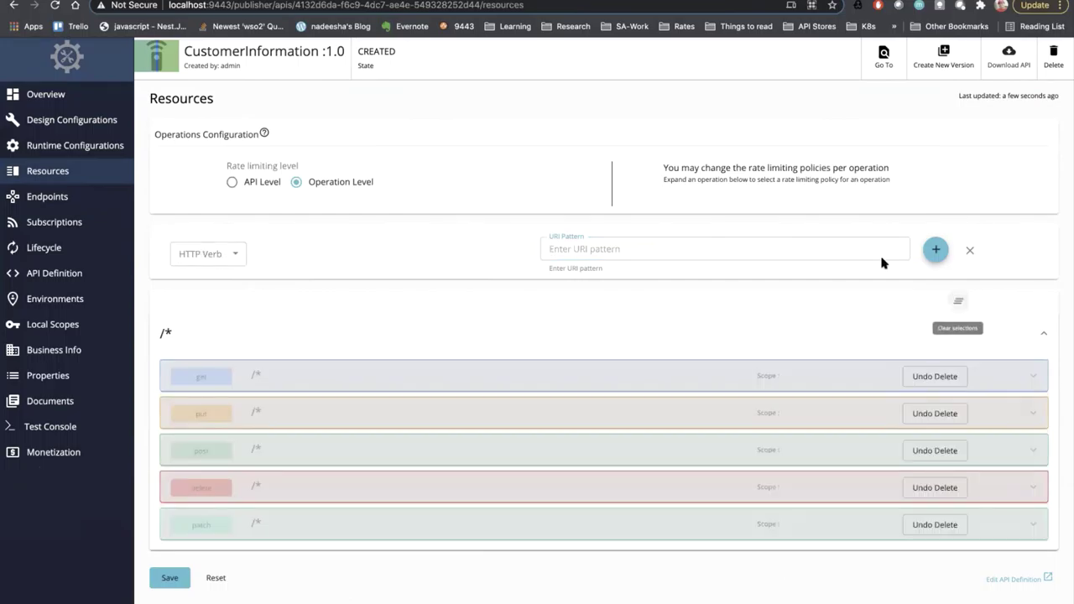
left_click(827, 243)
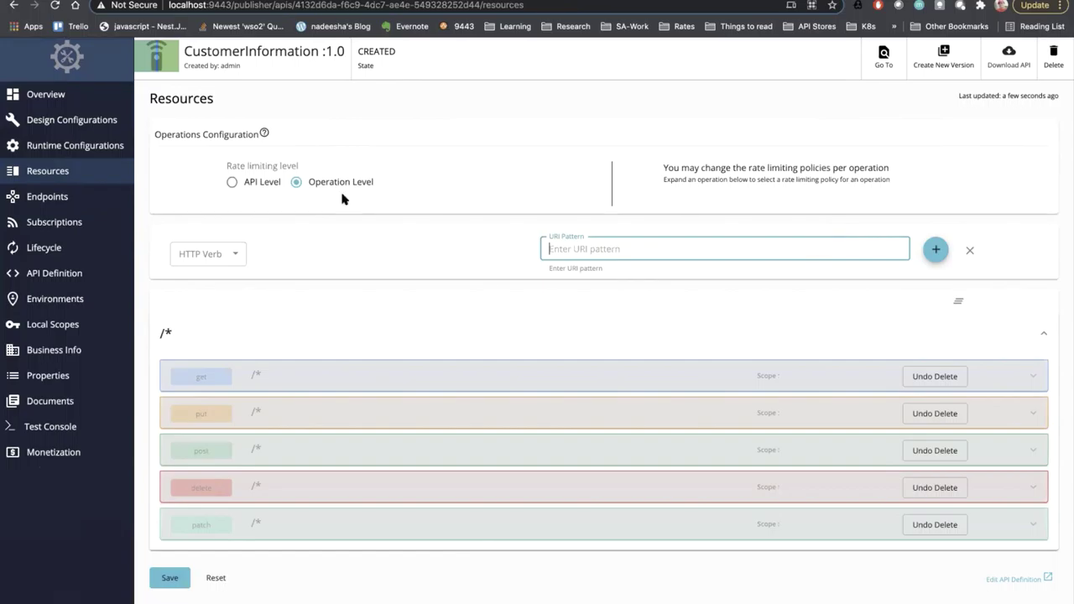
left_click(227, 253)
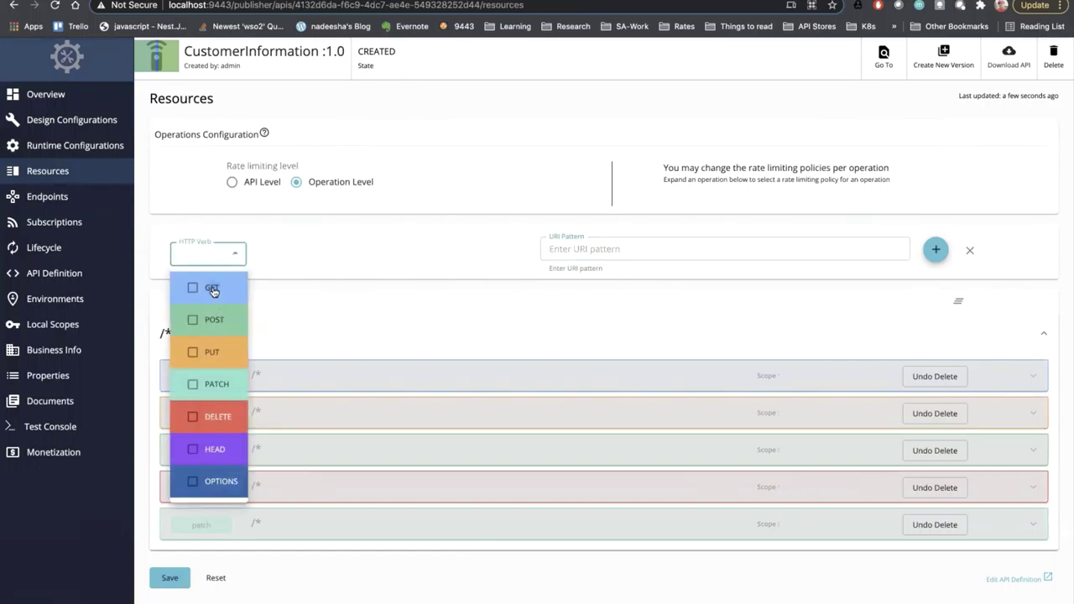
left_click(212, 290)
left_click(611, 249)
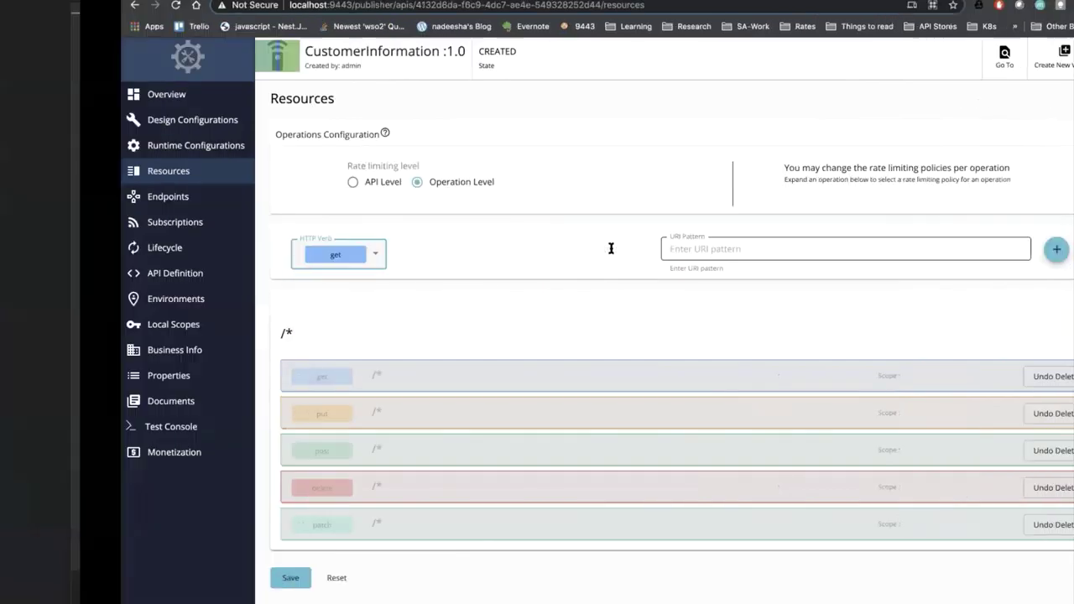
- Add the GET /CustomerInfo resource using the path copied from the notes
key("super+Tab")
double_click(186, 32)
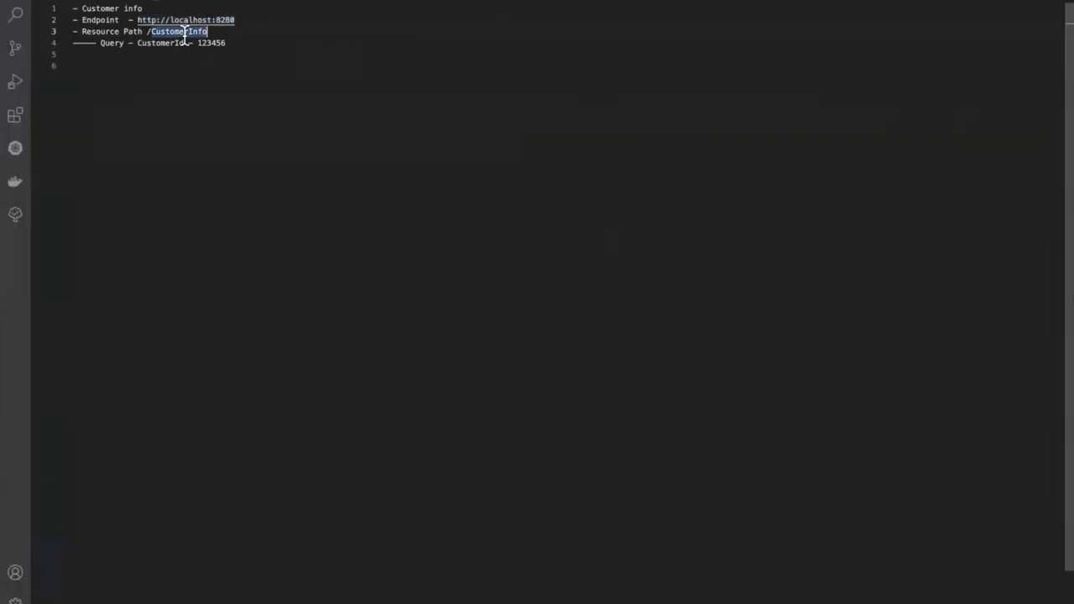
key("super+Tab")
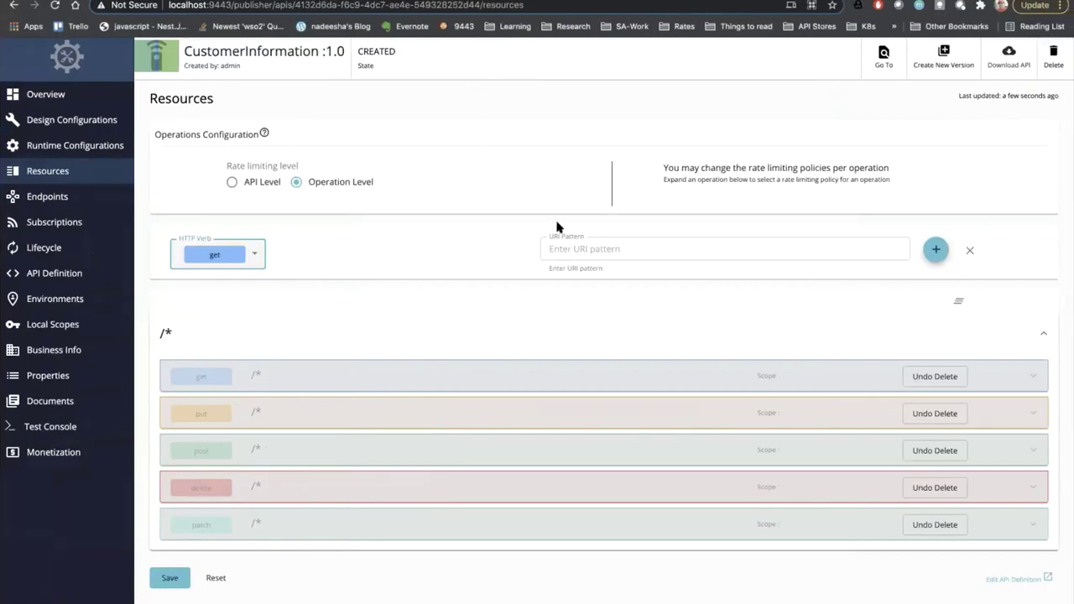
left_click(587, 249)
type("/")
type("CustomerInfo")
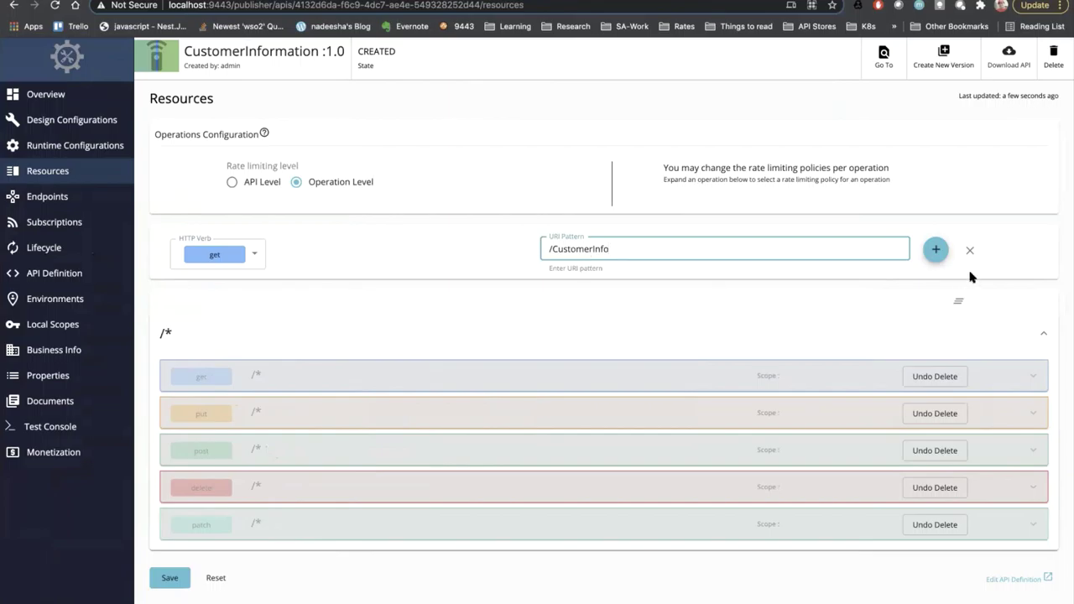
left_click(936, 249)
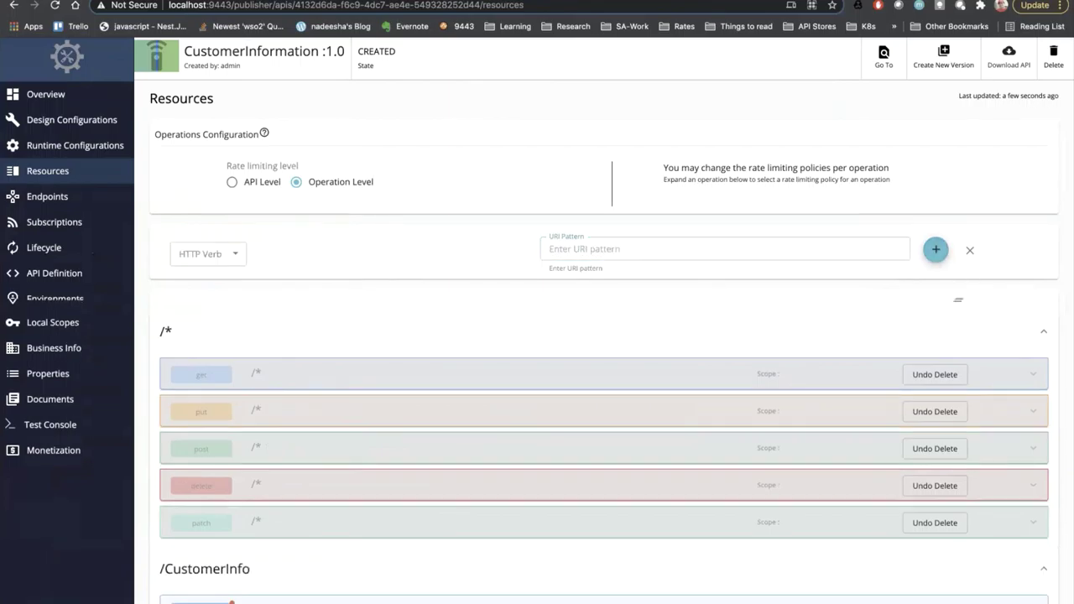
- Expand the GET /CustomerInfo operation and set the new parameter type to Query
scroll(249, 598, "down", 1)
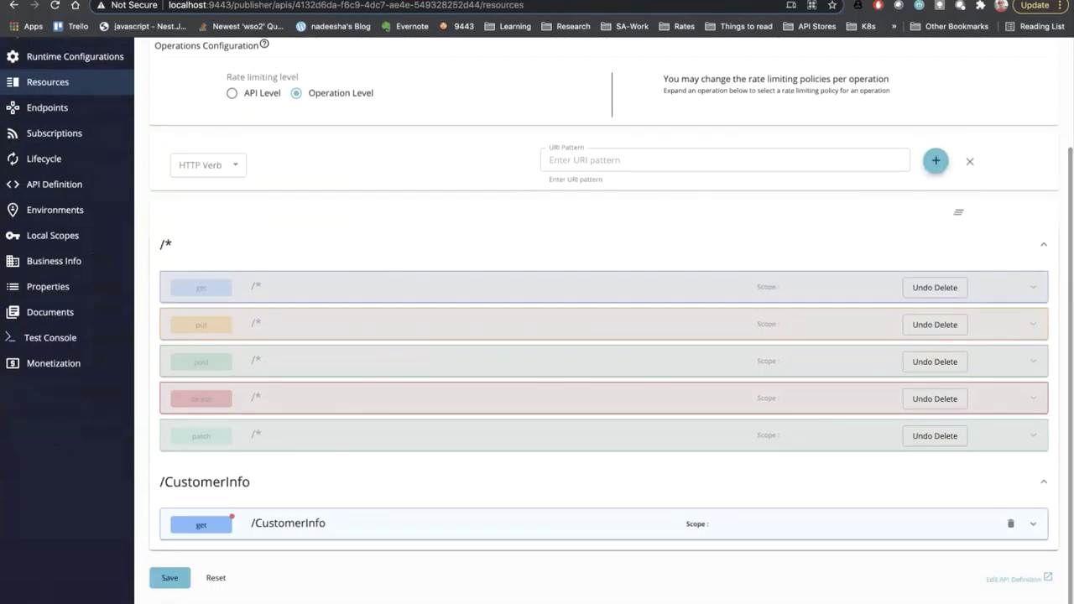
left_click(202, 532)
scroll(229, 423, "down", 5)
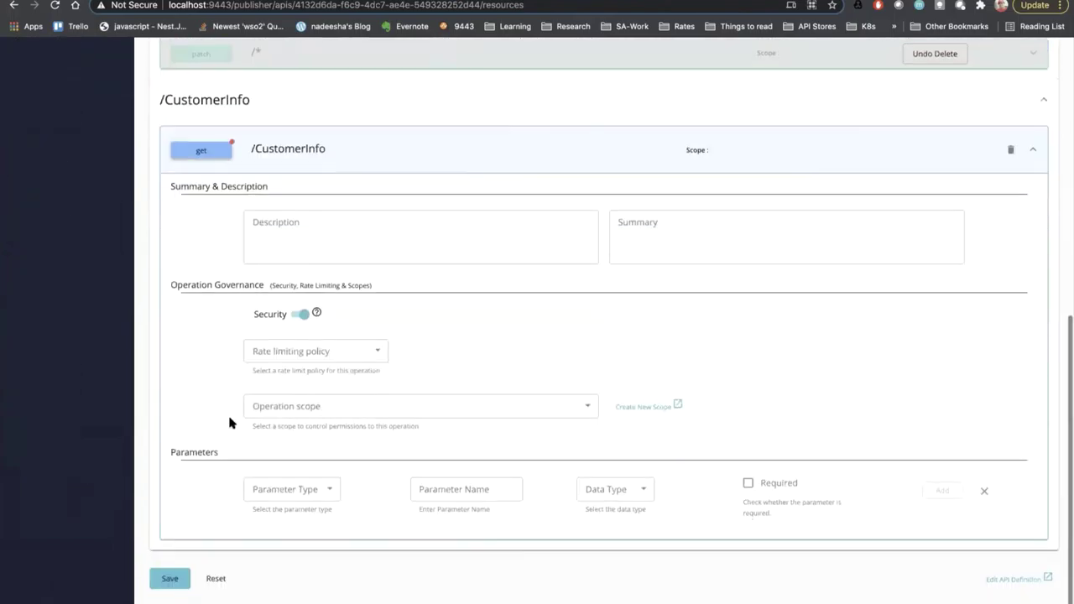
left_click(326, 489)
left_click(290, 511)
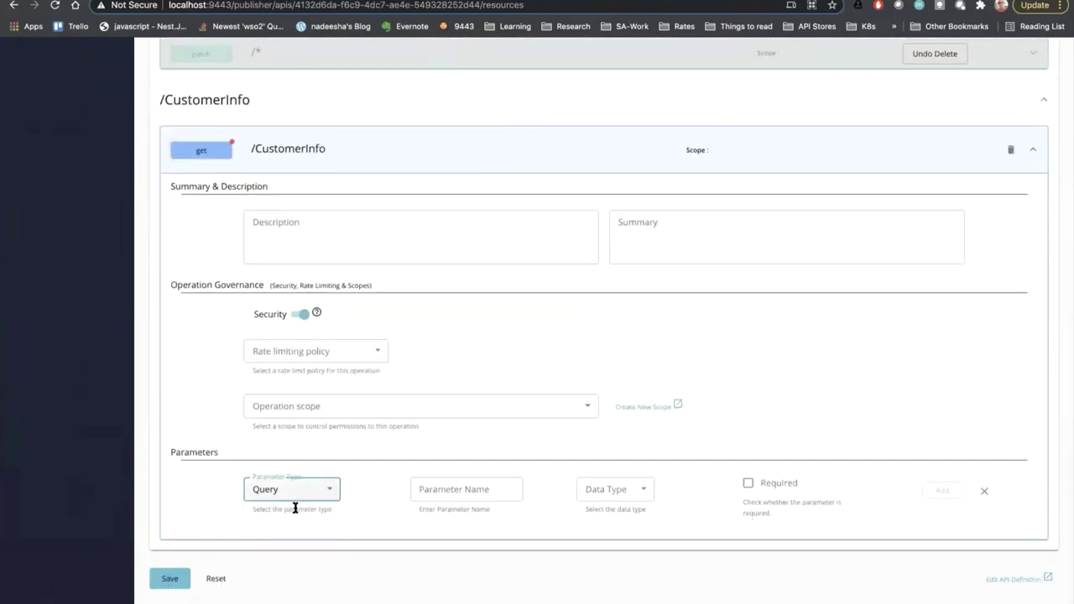
- Add the query parameter CustomerId with data type String
left_click(489, 486)
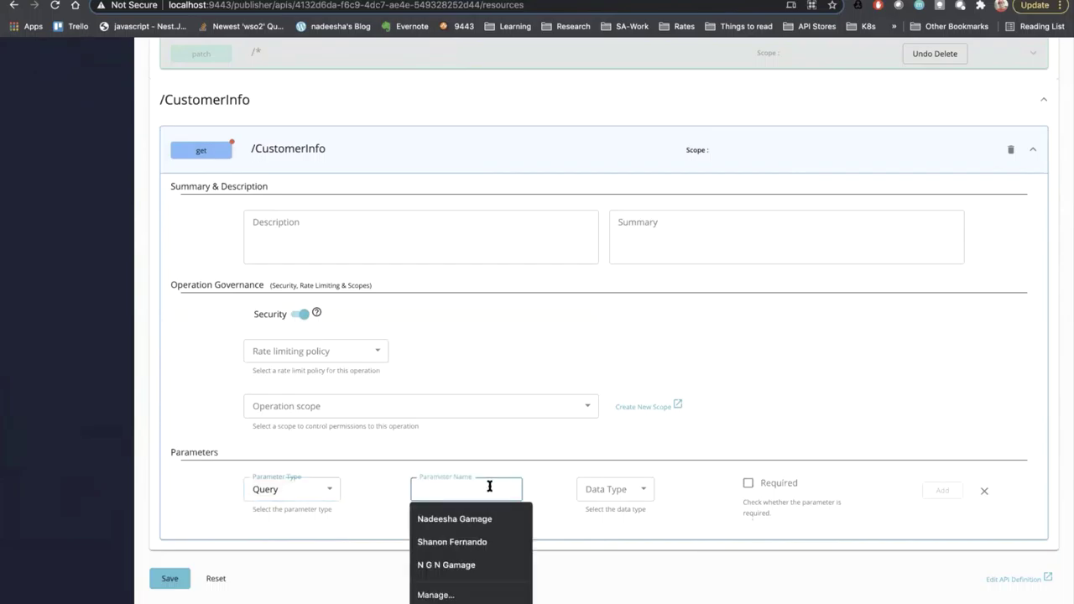
type("Custom")
key("ctrl+Left")
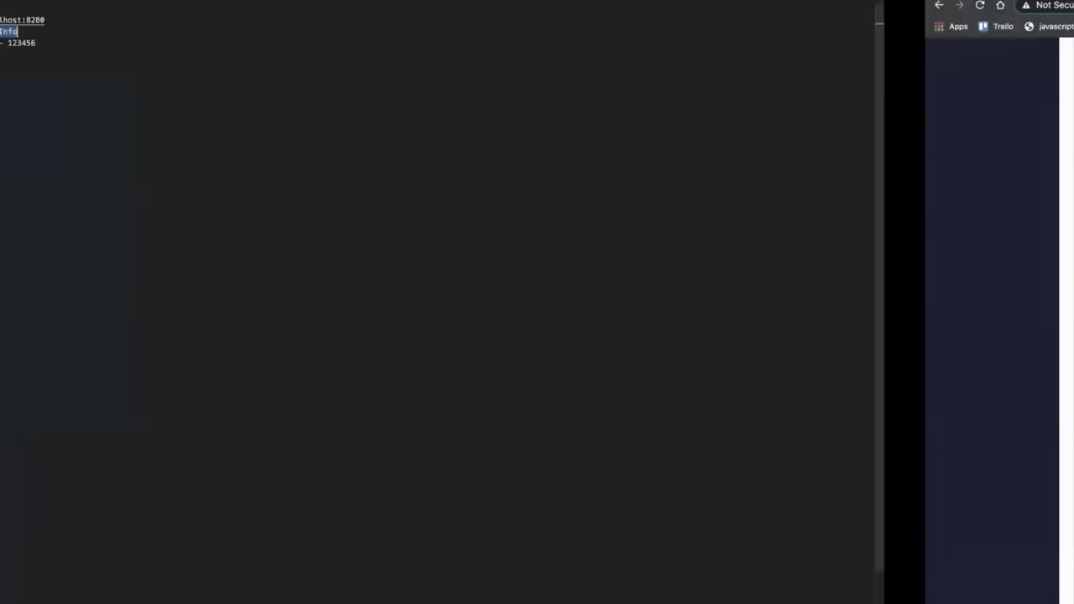
left_click(165, 48)
double_click(164, 43)
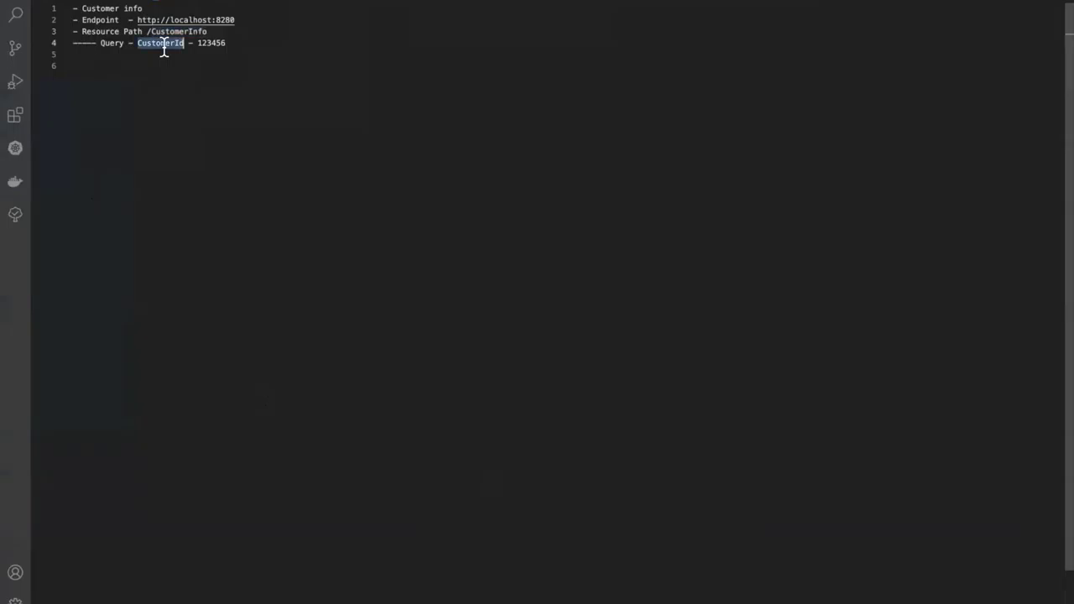
key("ctrl+Right")
type("ustomerId")
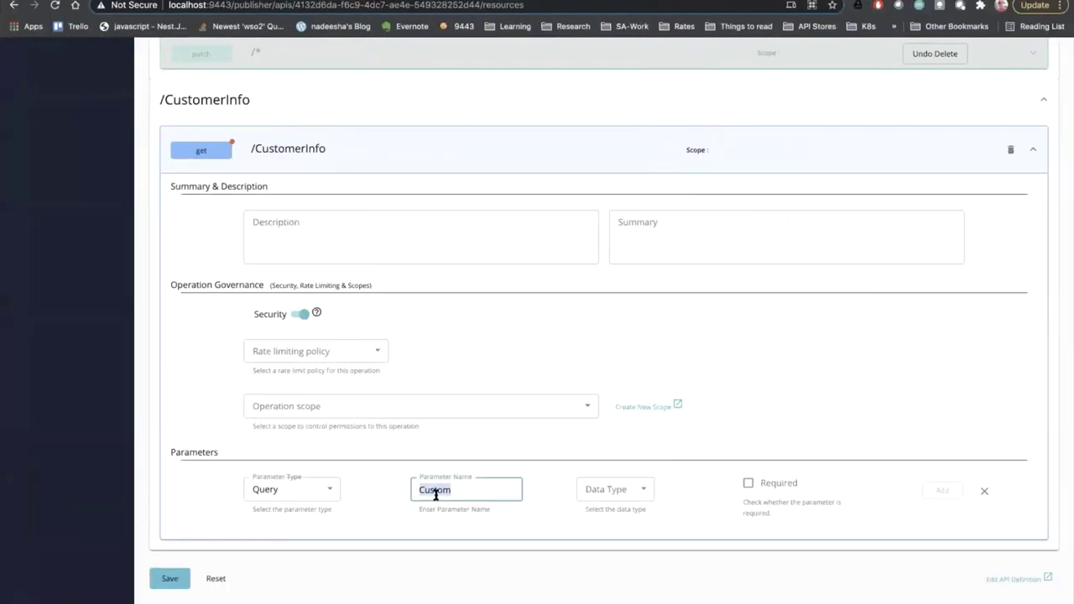
left_click(596, 495)
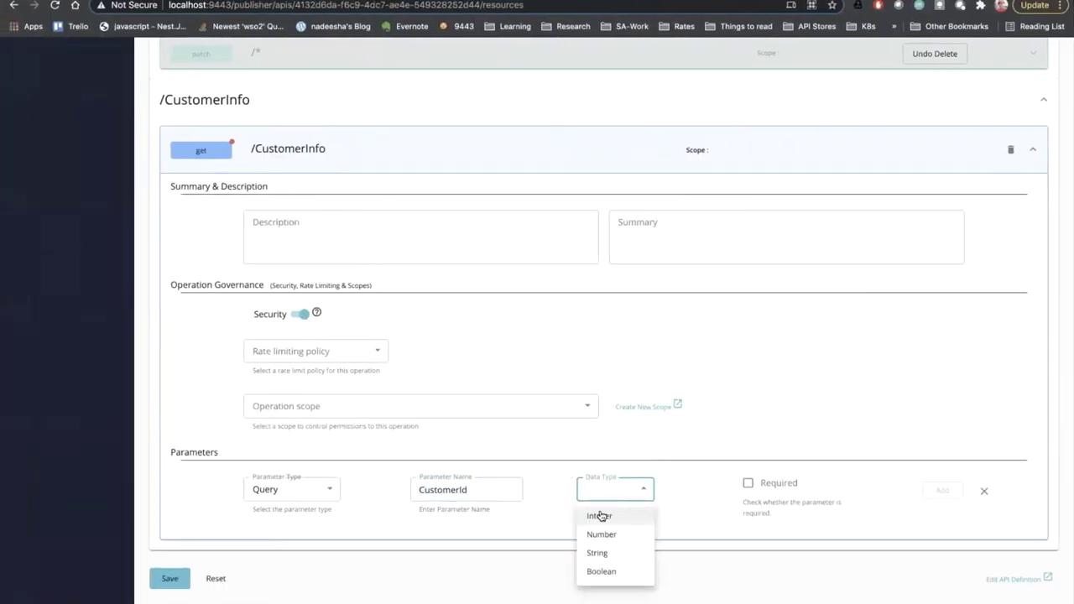
left_click(606, 551)
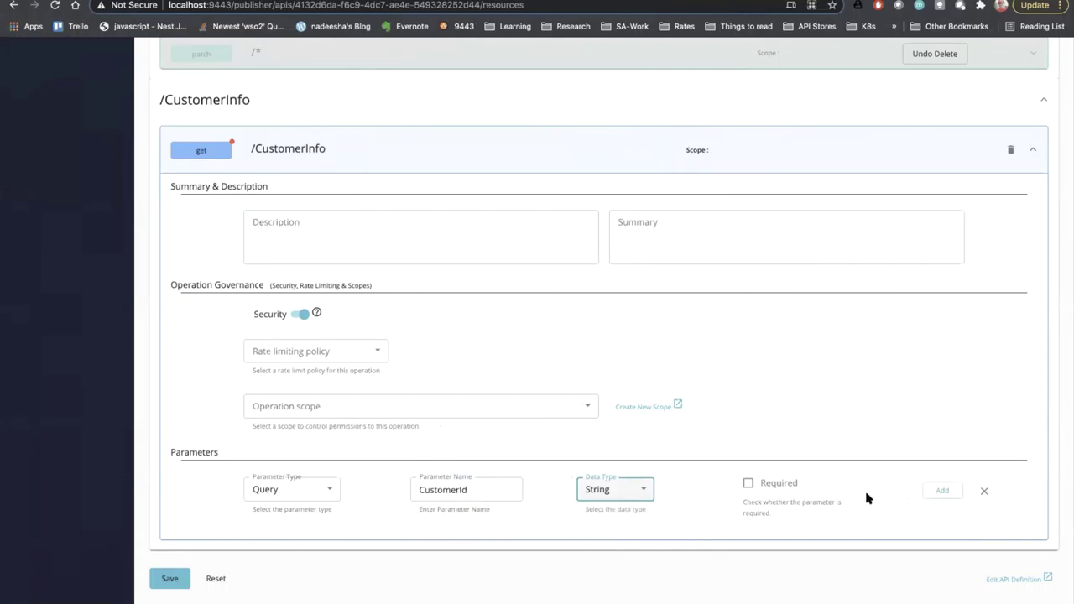
left_click(931, 492)
scroll(501, 506, "down", 2)
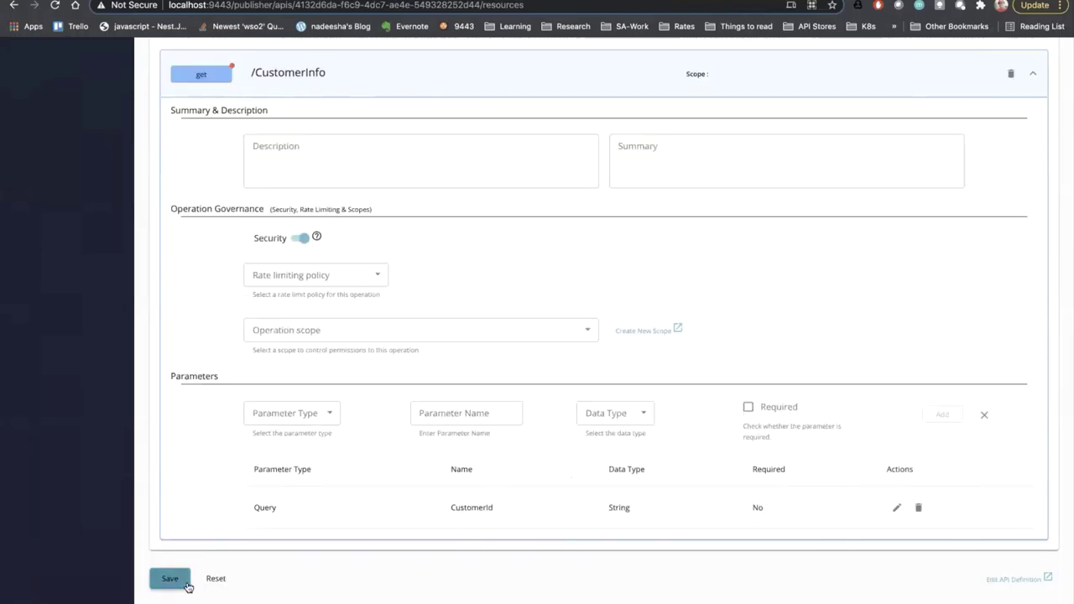
- Save the resource changes and expand Transport and Application Level Security in Runtime Configurations
left_click(169, 578)
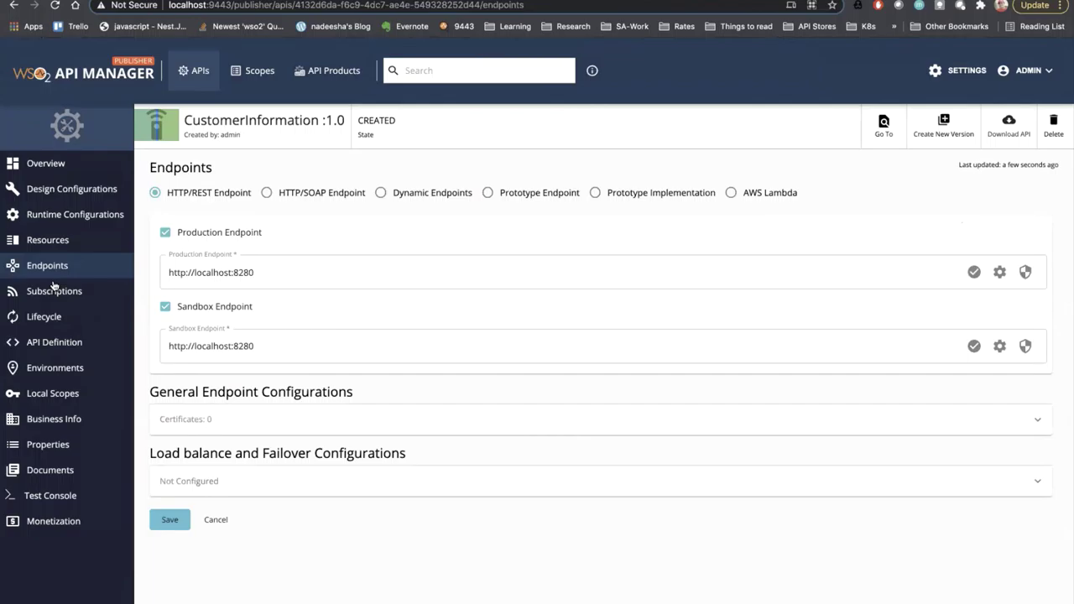
left_click(67, 221)
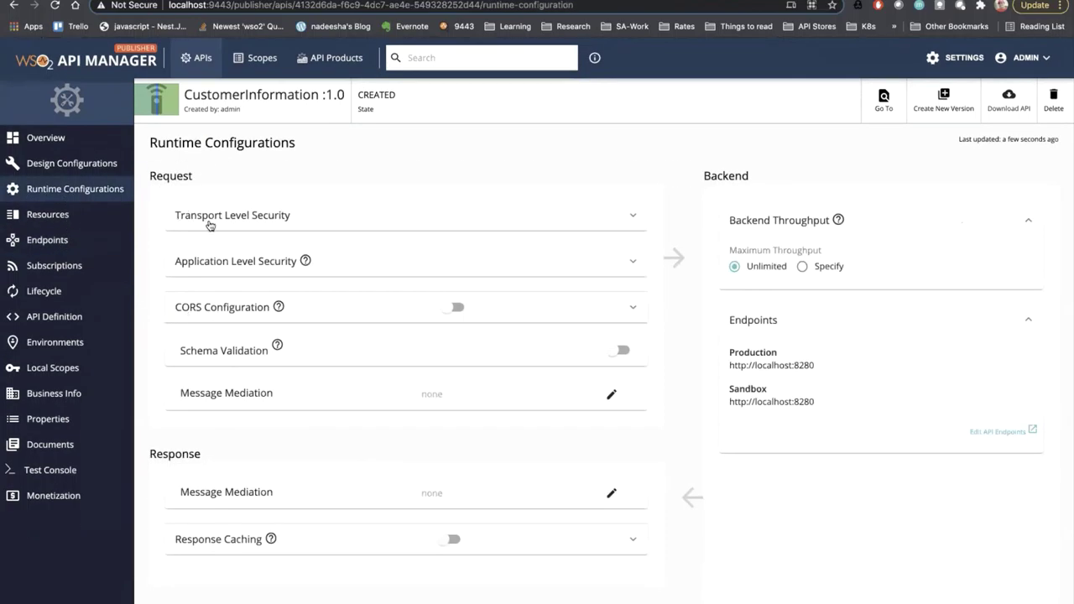
left_click(210, 225)
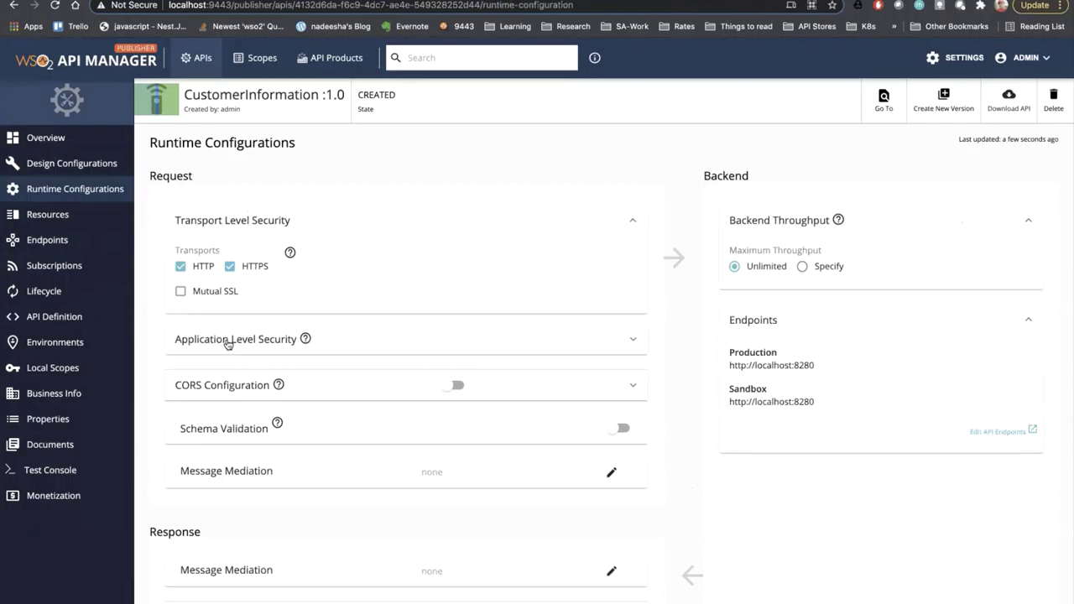
left_click(227, 344)
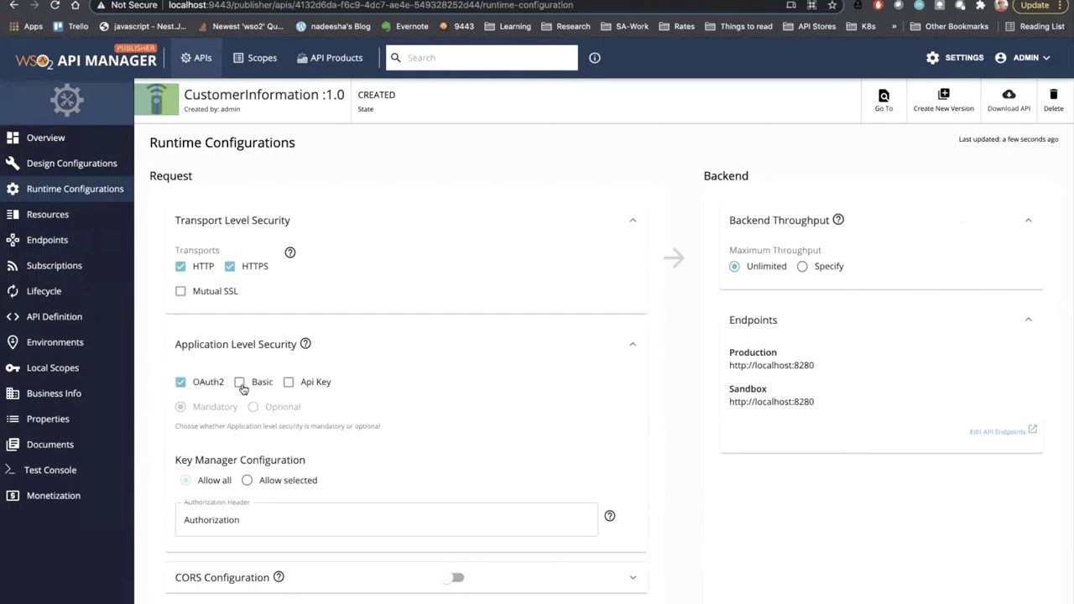
- Clear Basic and Api Key so only OAuth2 application security remains
left_click(288, 383)
left_click(240, 382)
left_click(288, 382)
scroll(262, 403, "down", 5)
scroll(263, 402, "up", 4)
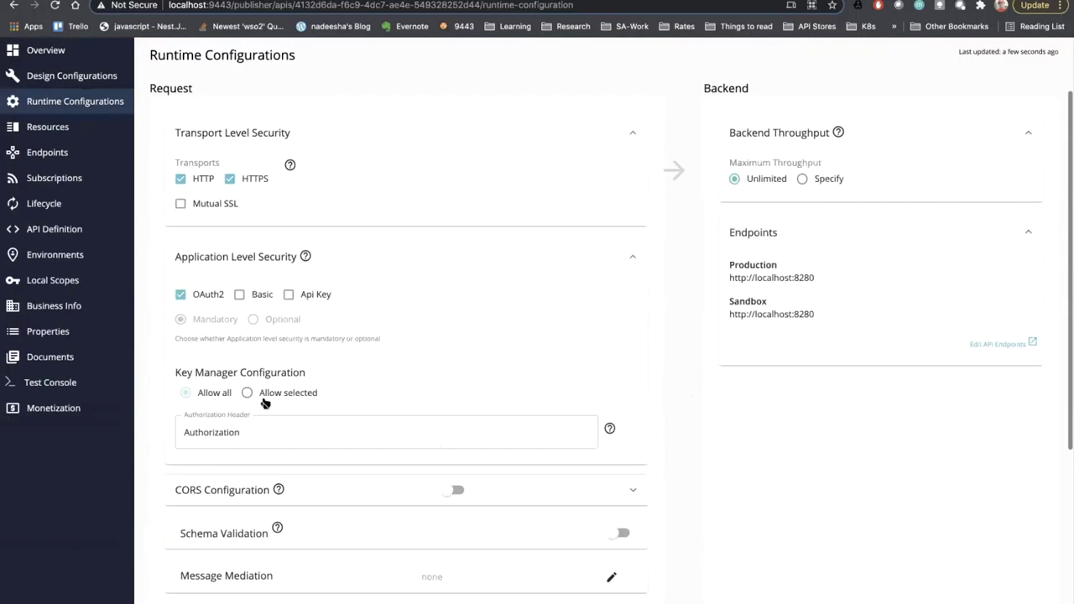
scroll(263, 403, "down", 4)
scroll(263, 402, "up", 5)
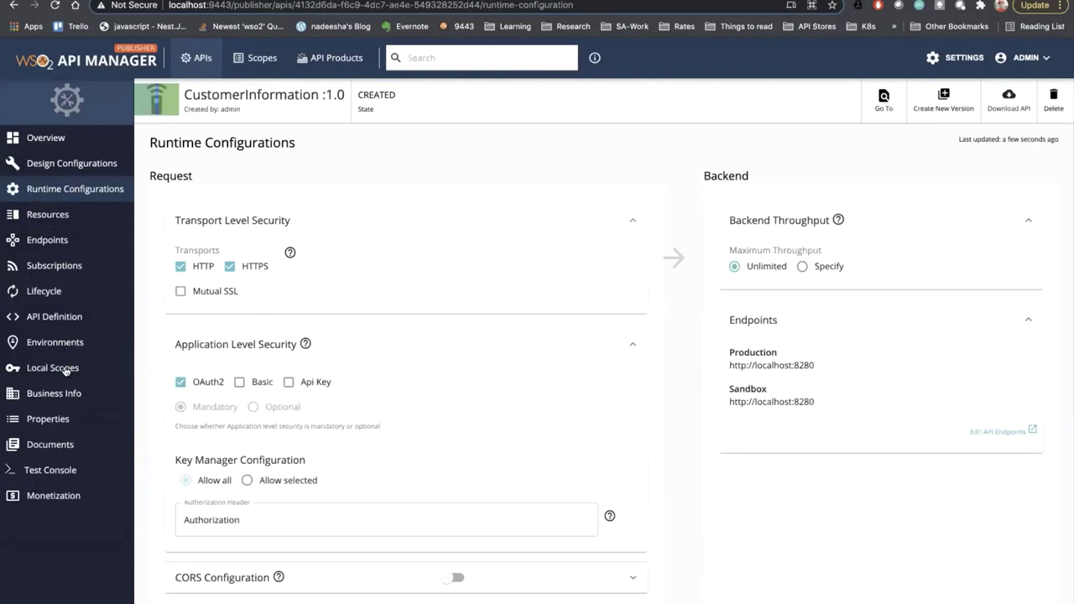
- Deploy the API as a prototype and execute GET /CustomerInfo with CustomerId 123456
left_click(42, 470)
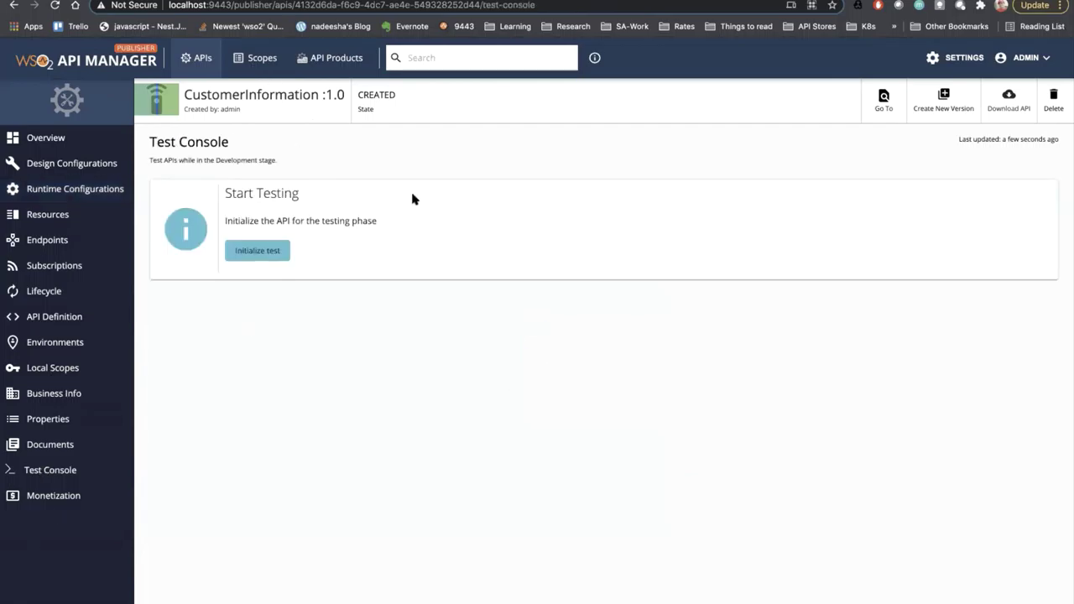
left_click(257, 250)
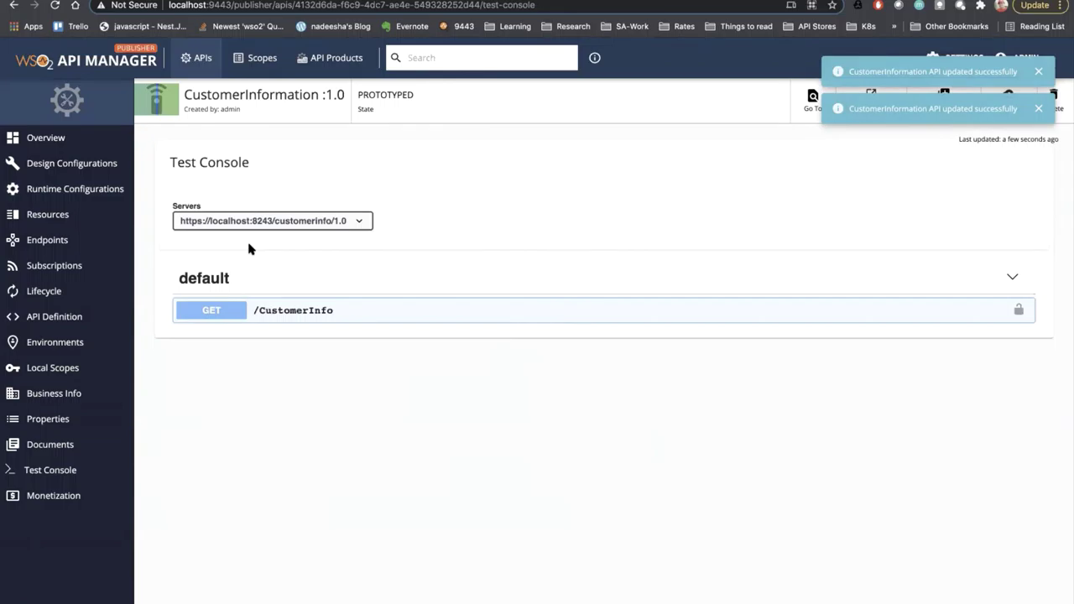
left_click(184, 302)
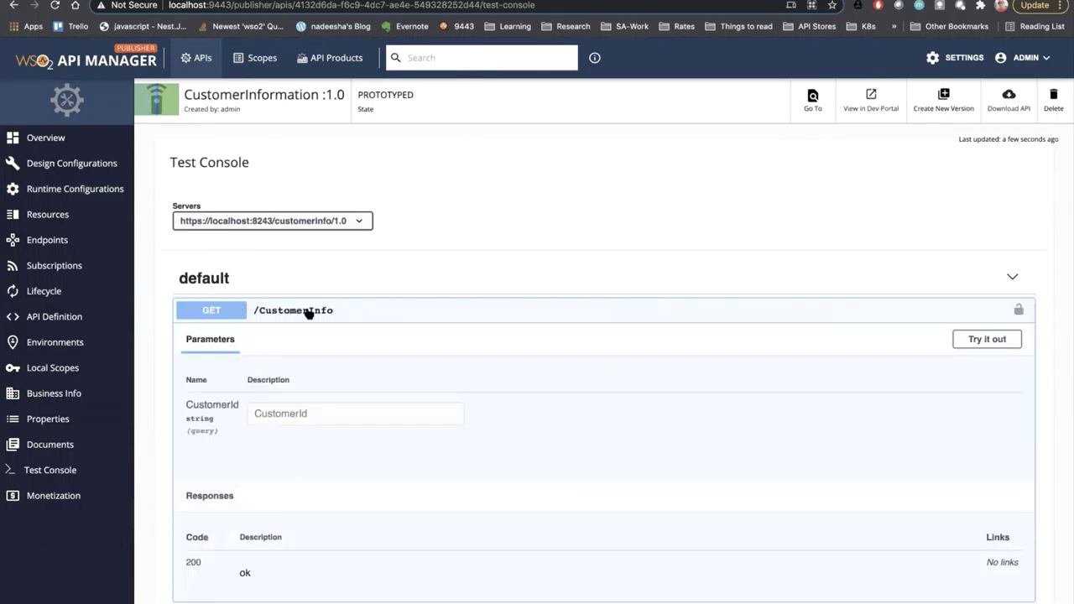
left_click(1006, 341)
left_click(378, 408)
type("123456")
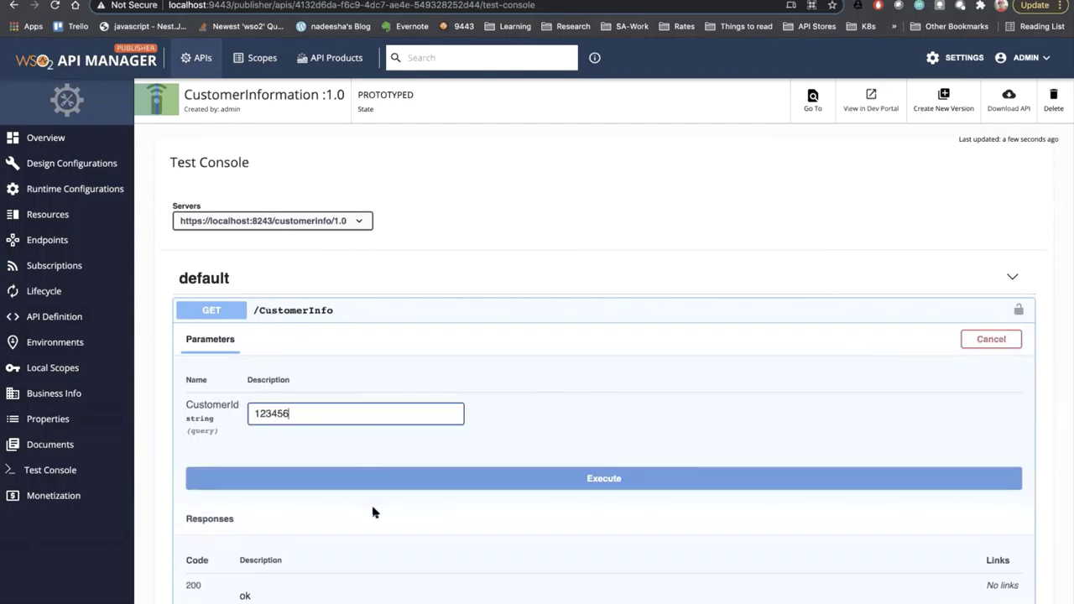
left_click(374, 482)
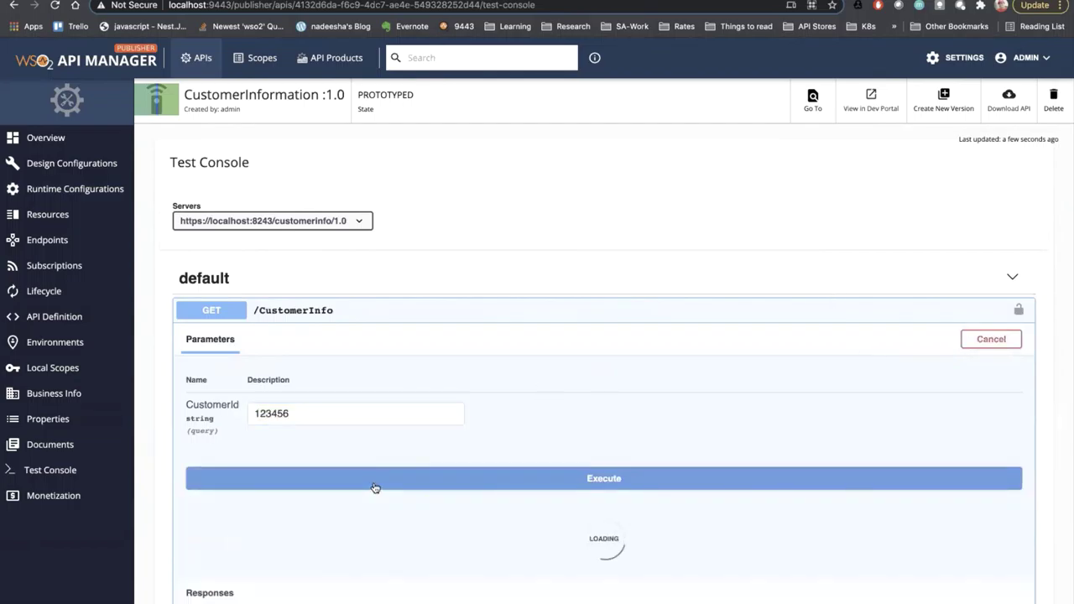
- Inspect the 200 XML customer record returned in the response body
scroll(374, 485, "down", 5)
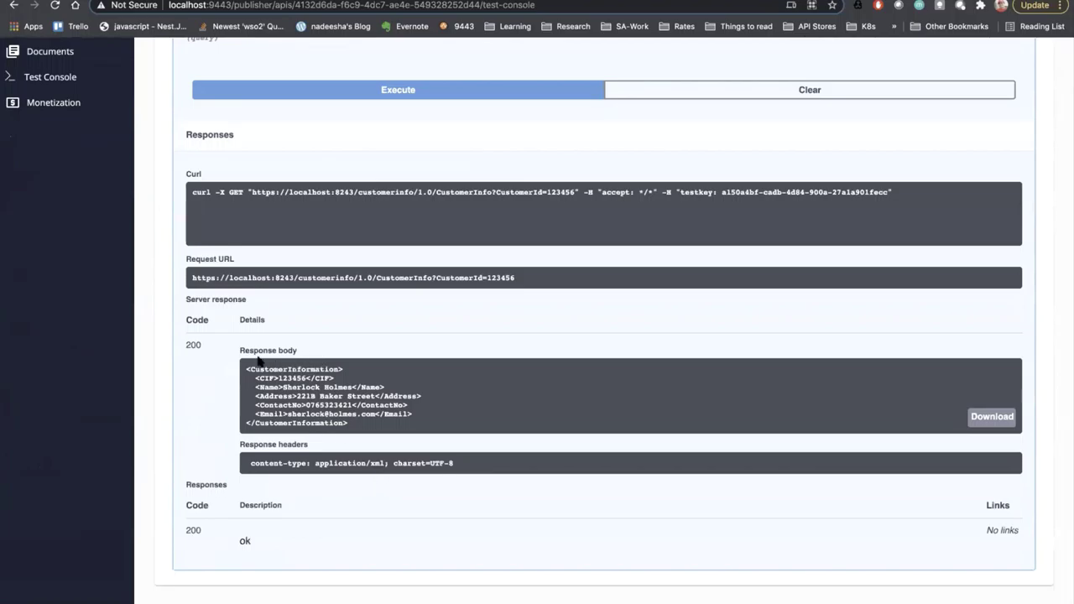
left_click_drag(277, 377, 358, 450)
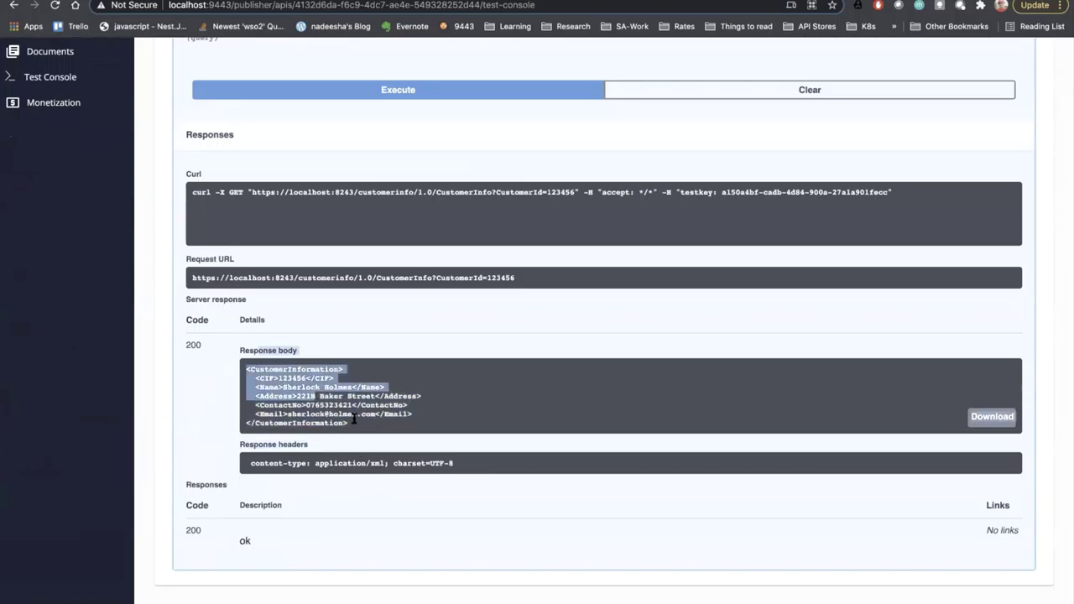
left_click_drag(352, 423, 242, 376)
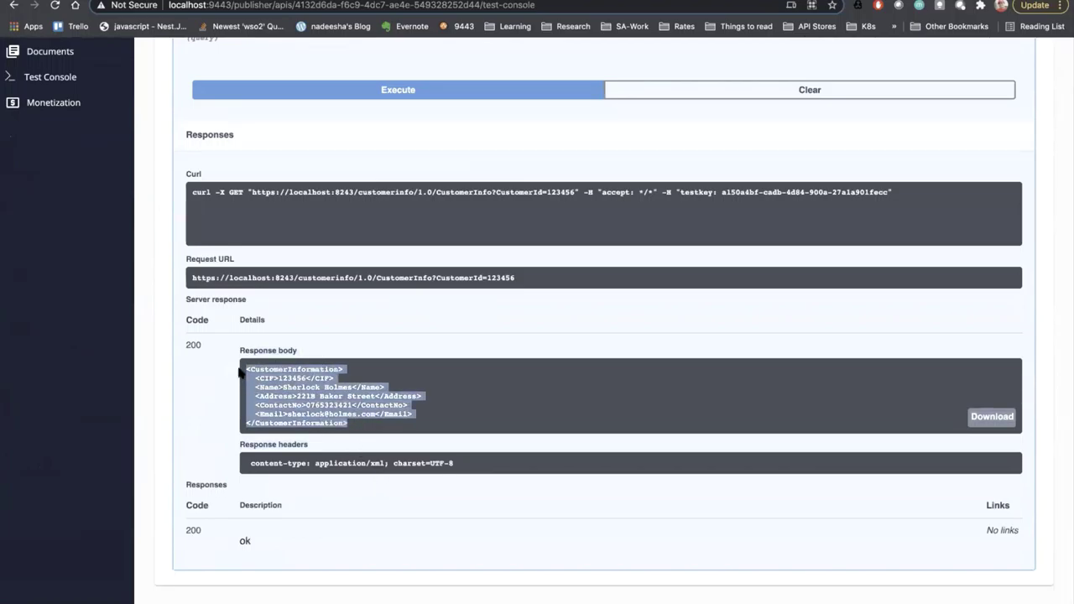
left_click(279, 380)
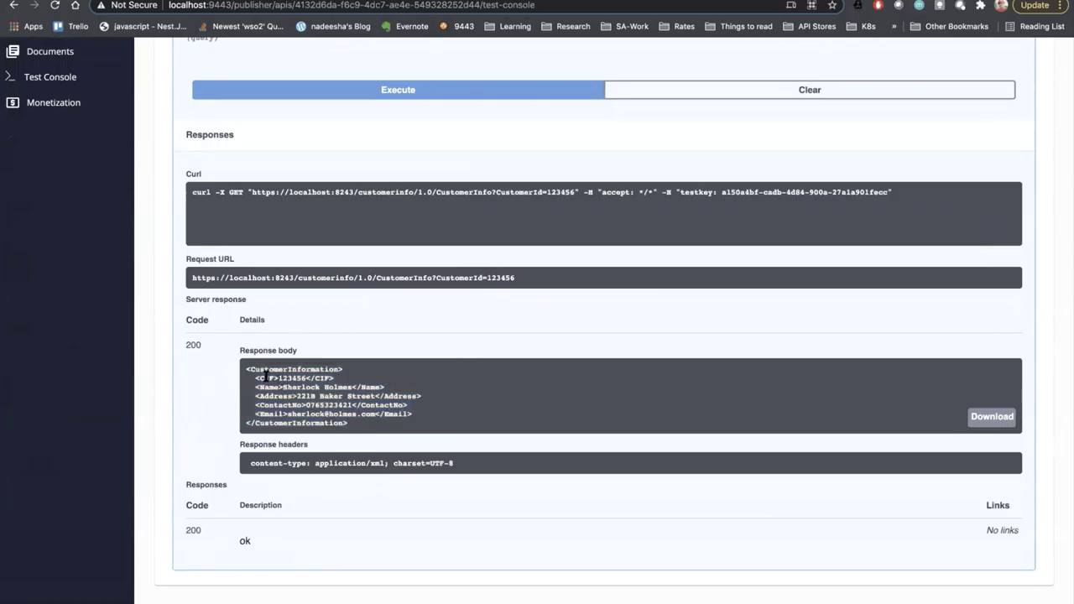
left_click_drag(265, 377, 393, 428)
scroll(327, 451, "up", 5)
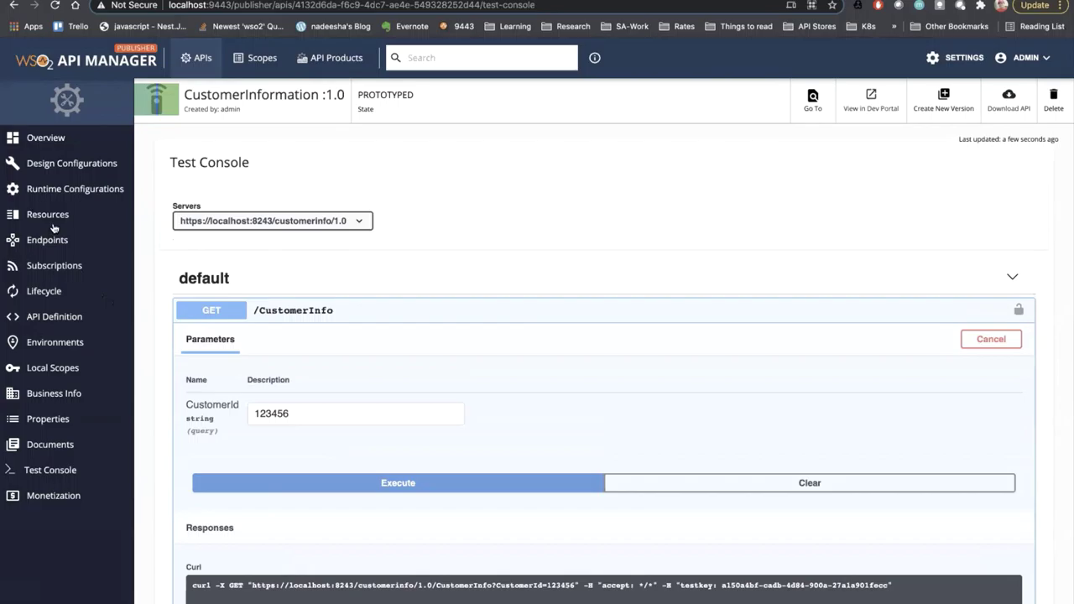
- Publish CustomerInformation from its PROTOTYPED lifecycle stage, then log out of the Publisher
left_click(45, 292)
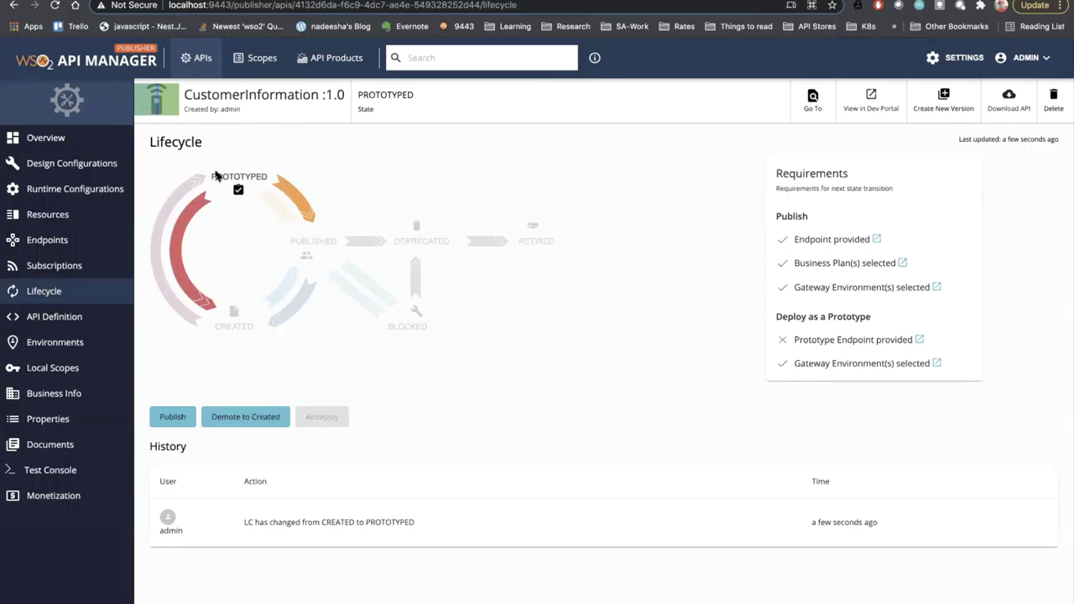
left_click_drag(212, 173, 293, 178)
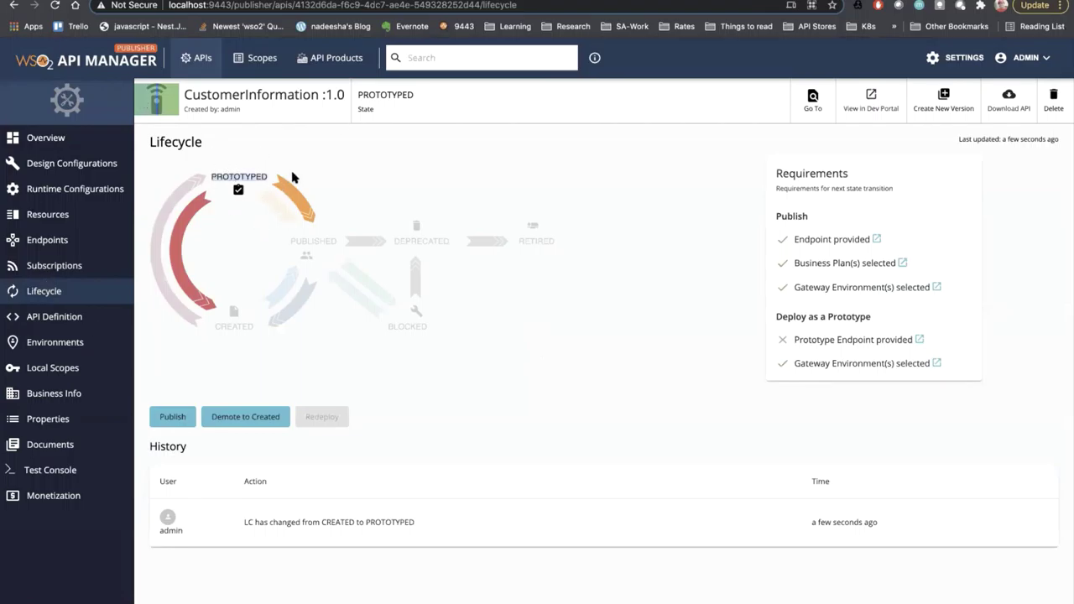
left_click(172, 417)
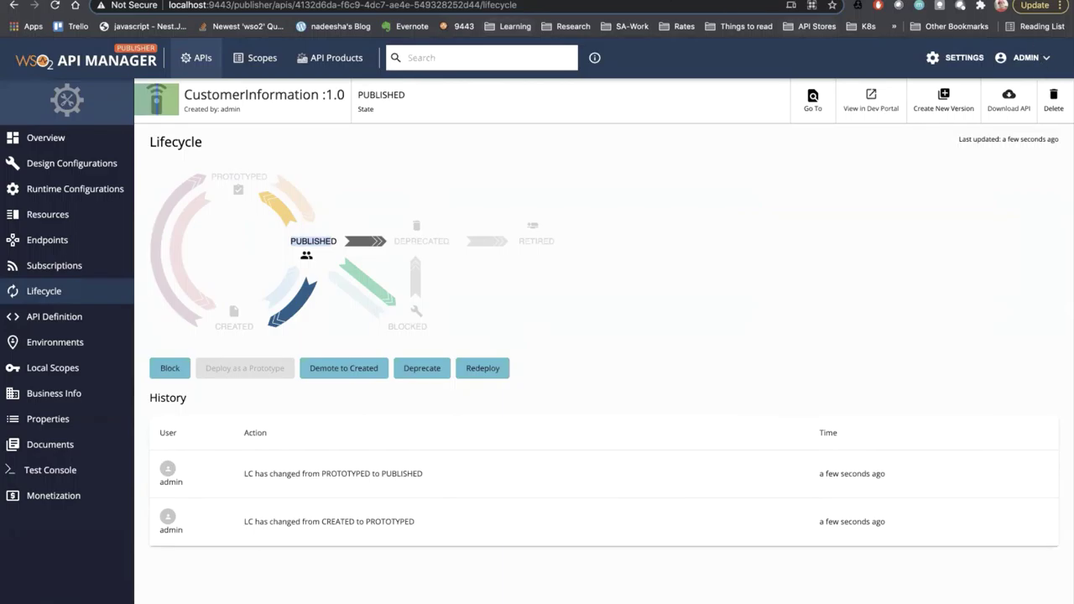
left_click(1027, 59)
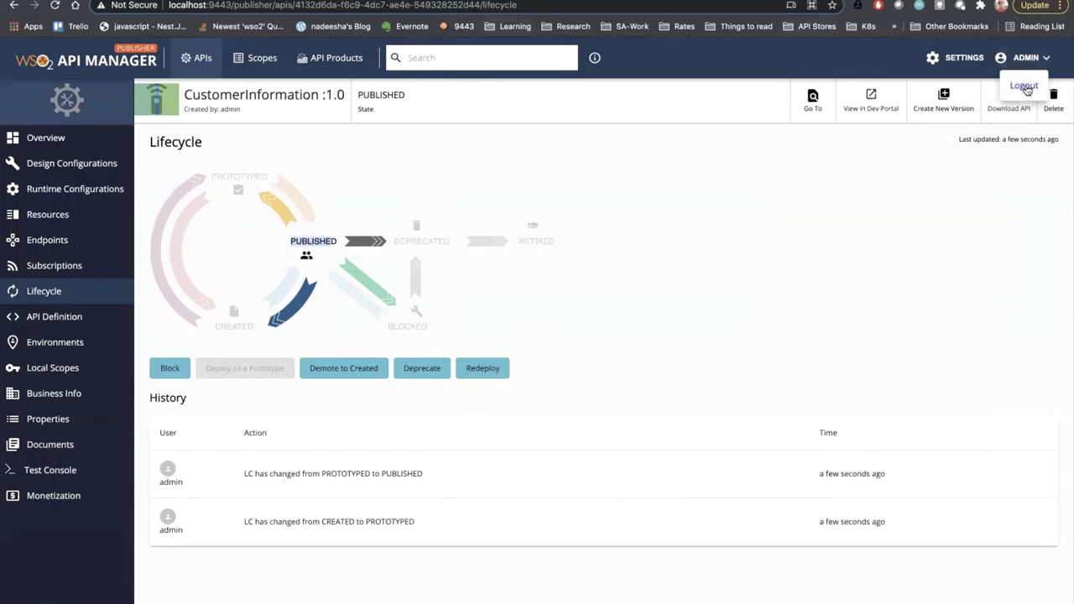
left_click(1025, 86)
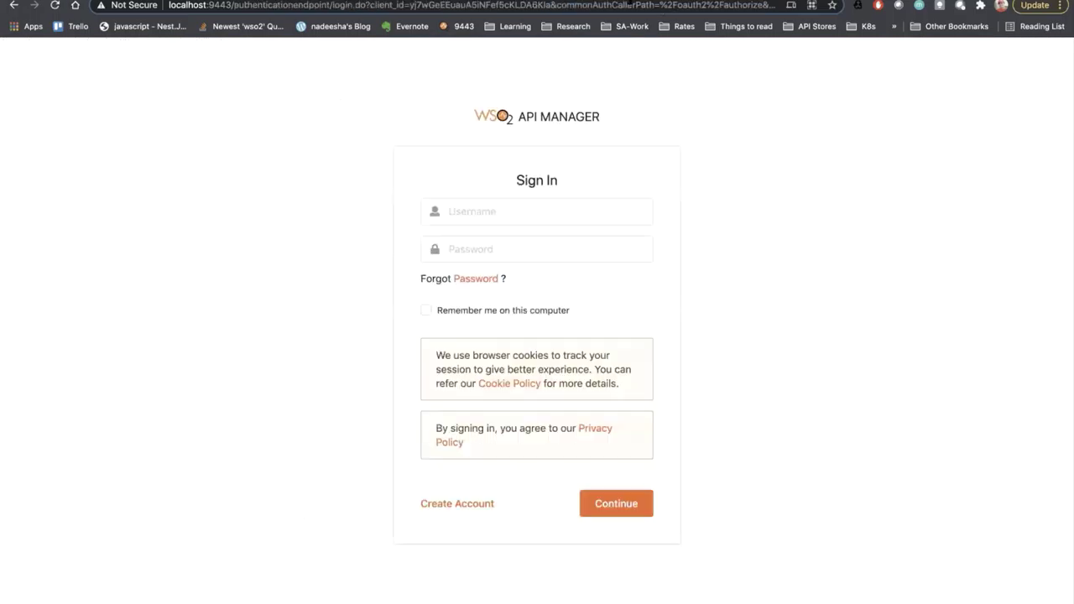
- Open the Developer Portal APIs page in a new browser tab
key("ctrl+t")
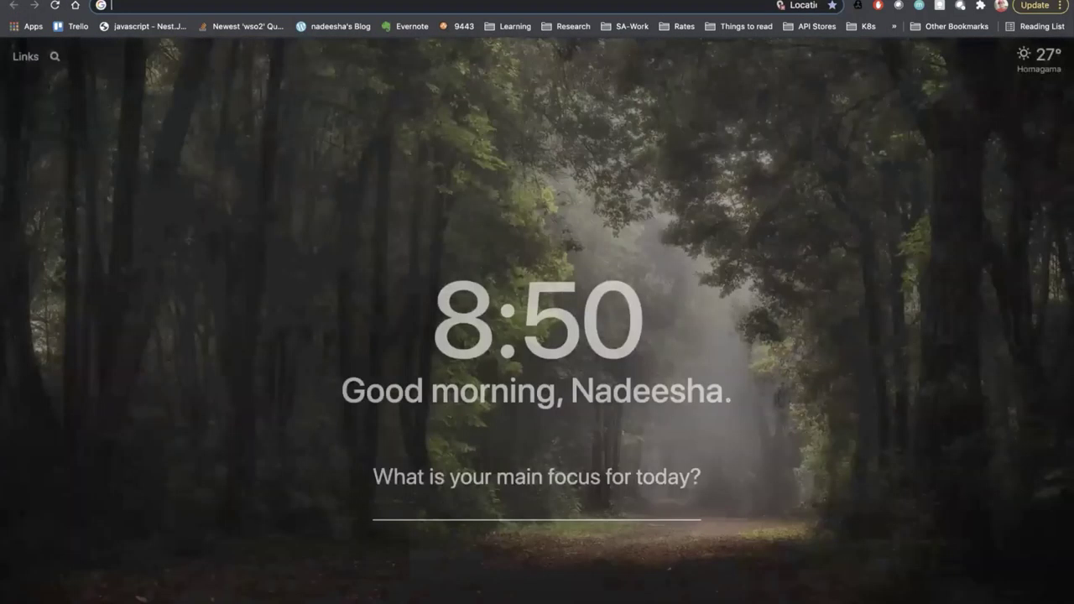
type("dev")
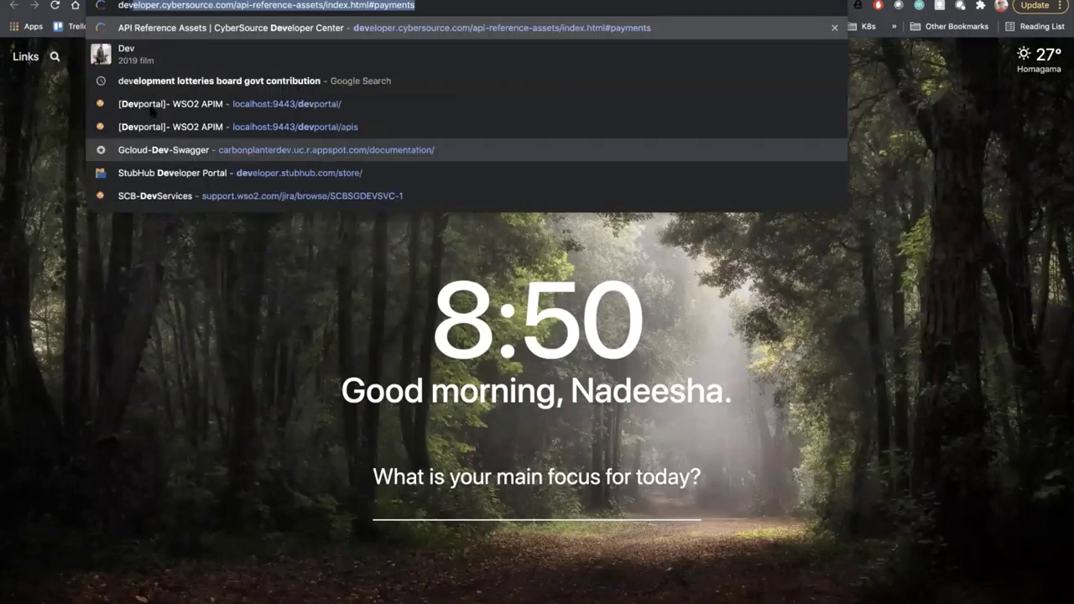
key("Down")
key("Down")
key("Down")
key("Return")
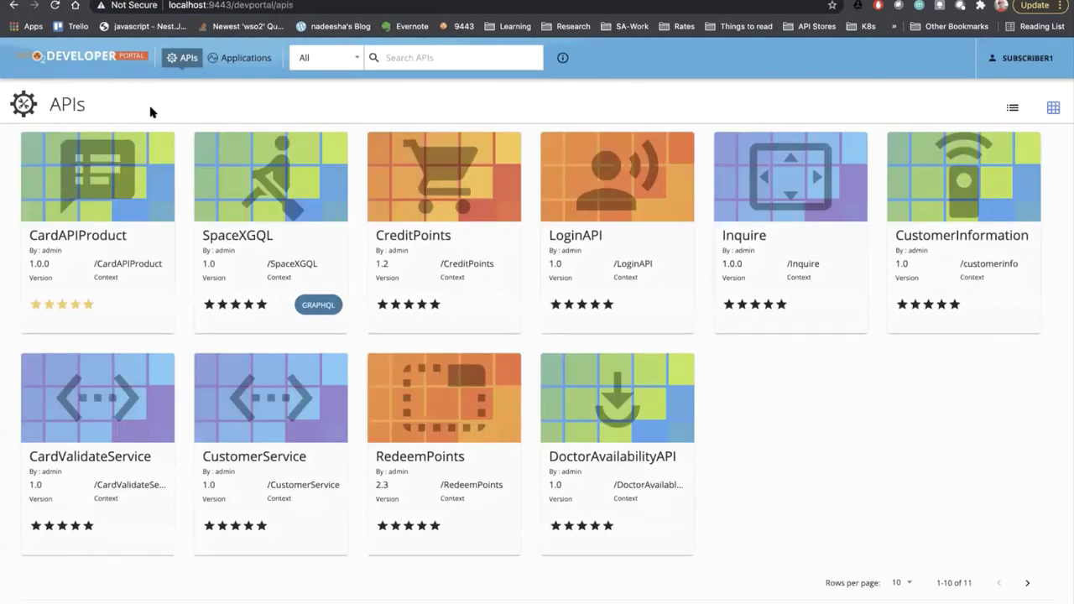
- Sign out and page through the API catalogue to page 2 and back to page 1
left_click(1019, 59)
left_click(1007, 80)
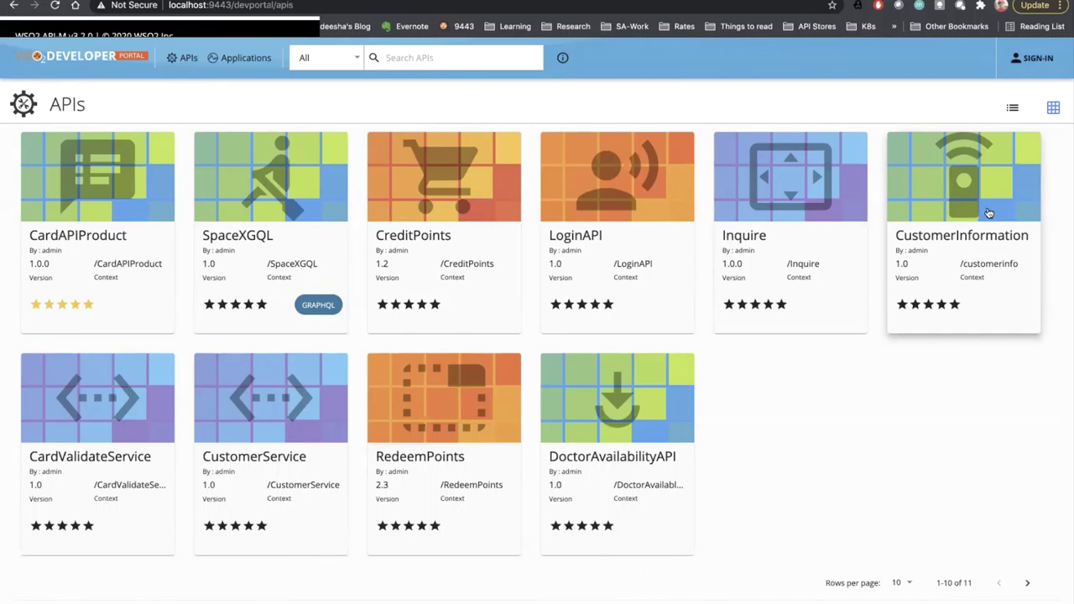
left_click(1028, 583)
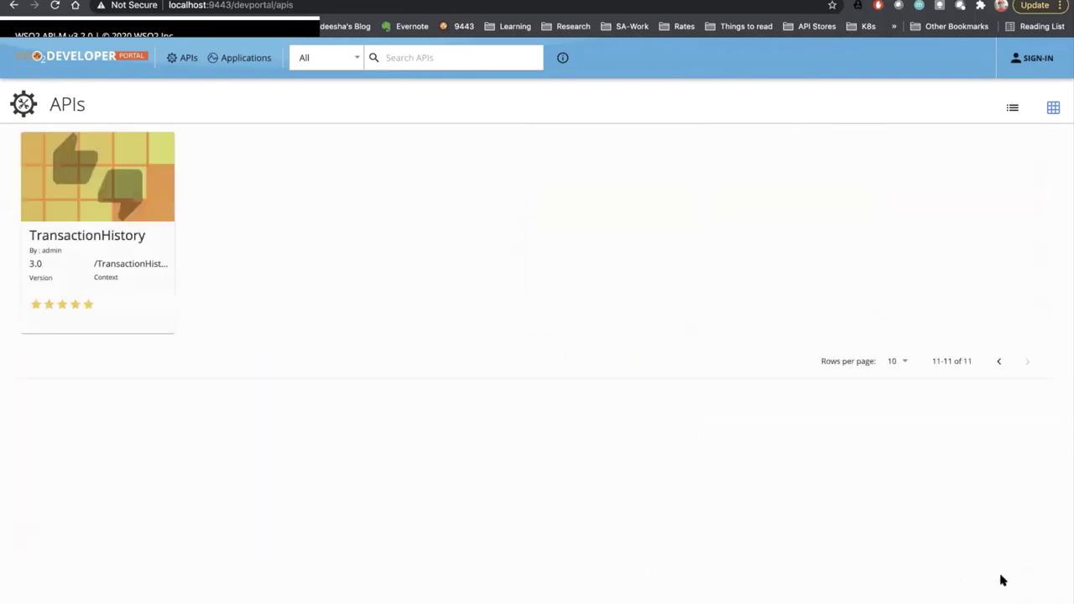
left_click(999, 361)
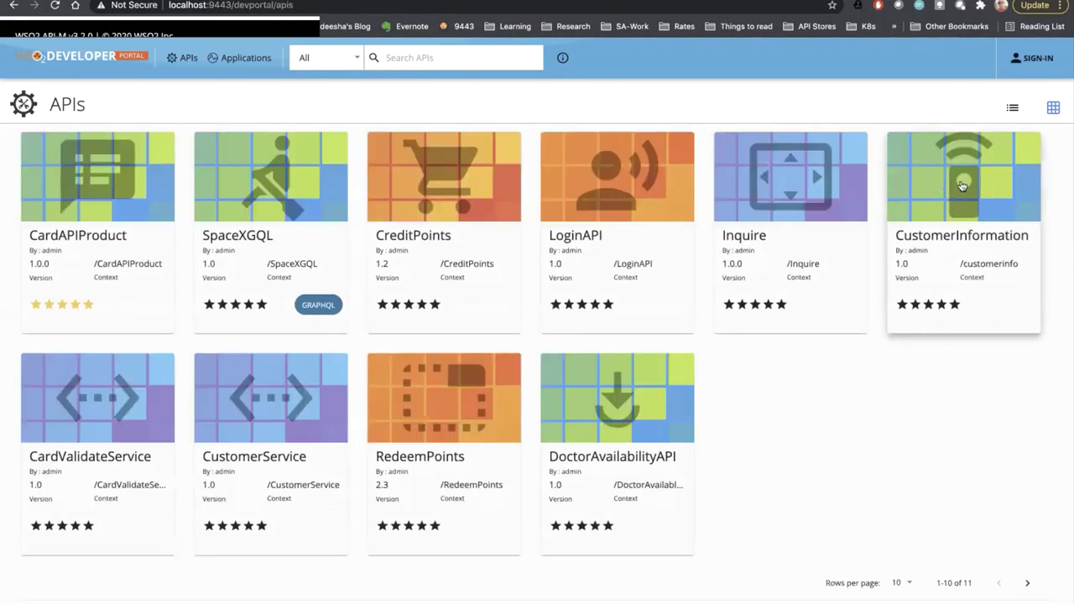
- Back out of Create Account and sign in with the subscriber username and password
left_click(1023, 61)
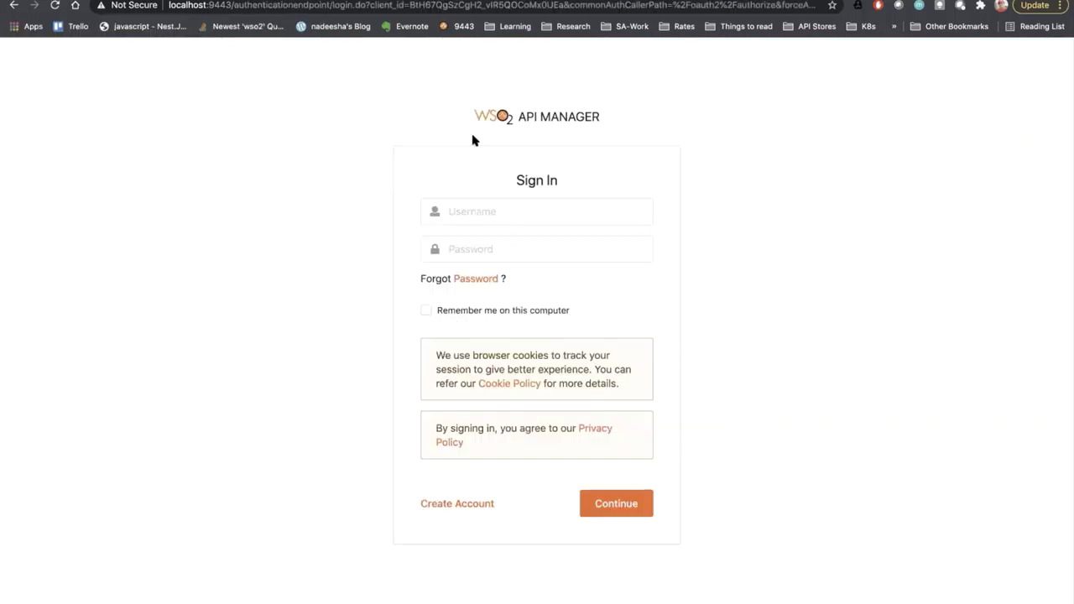
left_click(458, 503)
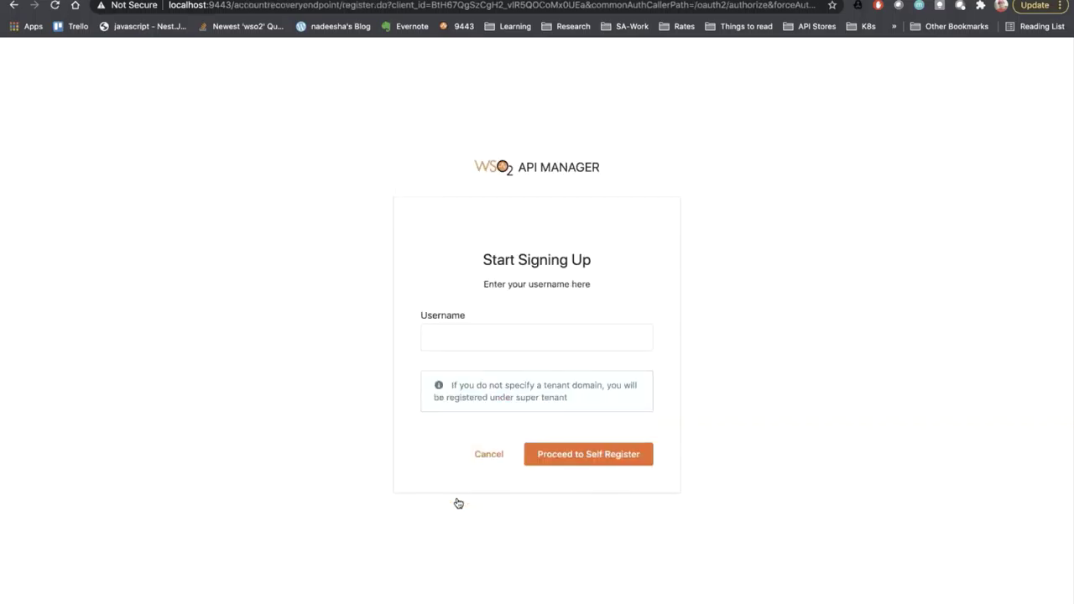
left_click(482, 454)
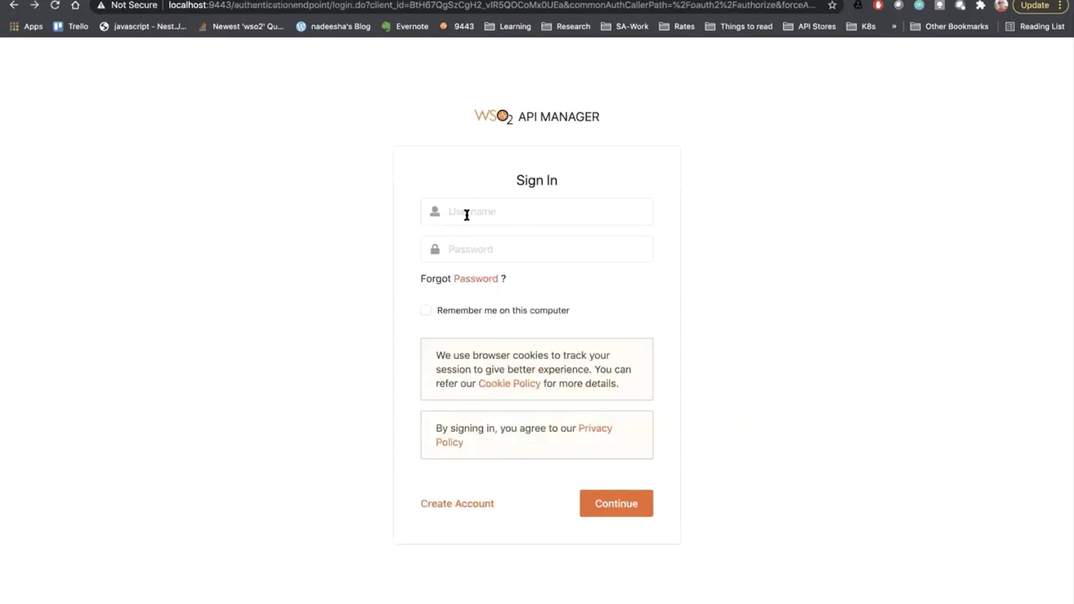
left_click(464, 497)
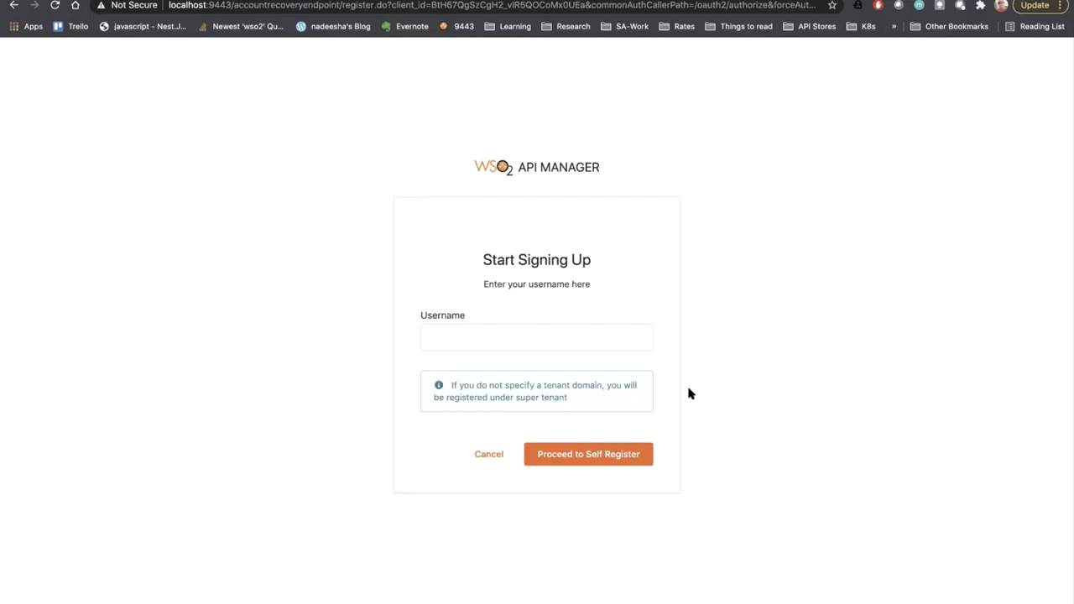
left_click(490, 454)
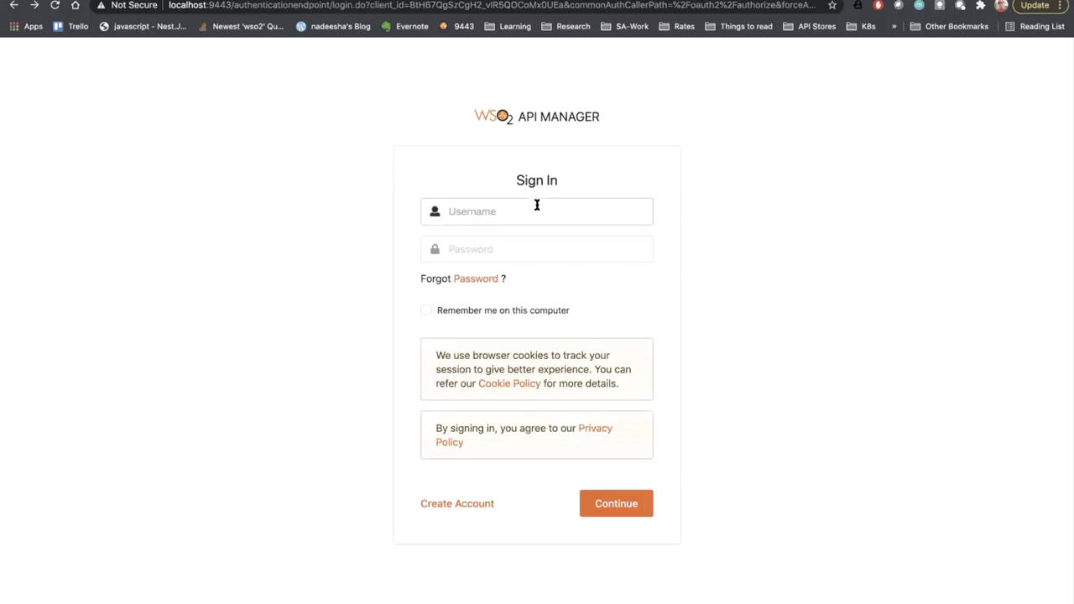
type("subscriber1")
left_click(537, 250)
type("user")
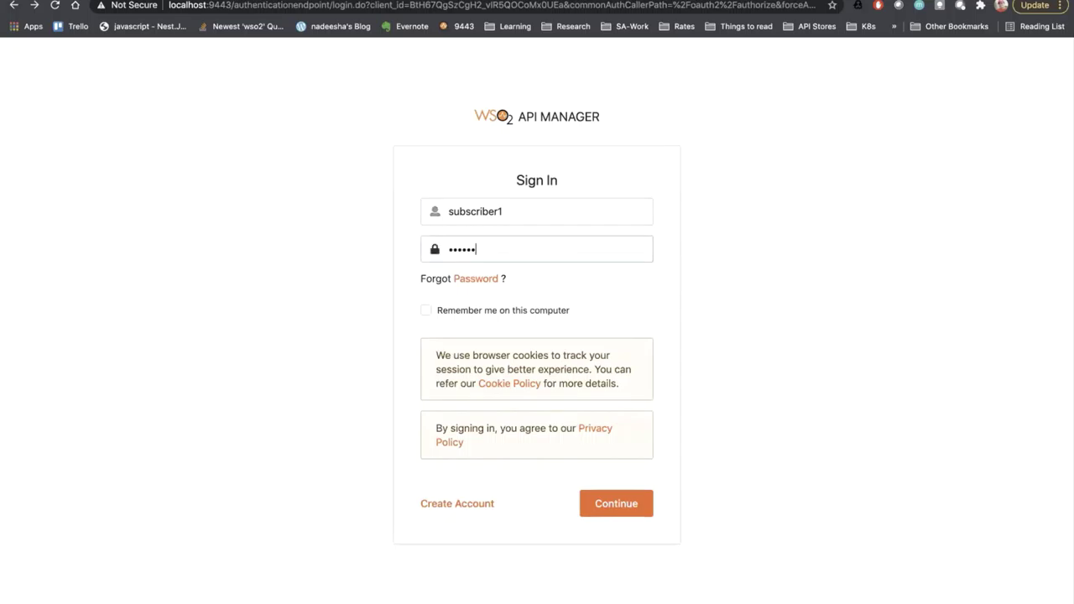
key("Return")
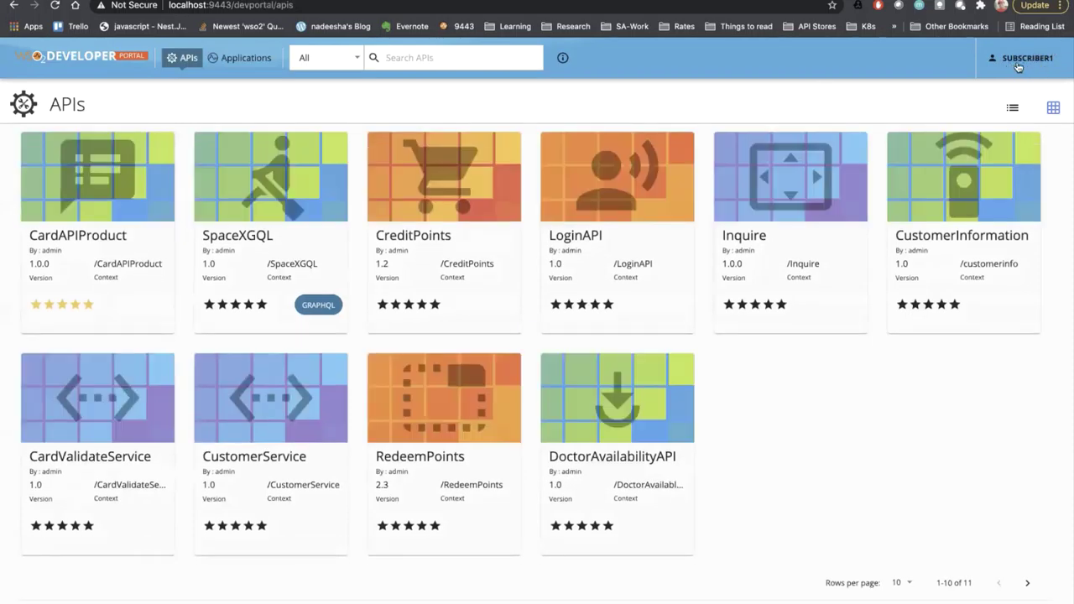
- Open the CustomerInformation API card and scroll through its overview
left_click(940, 216)
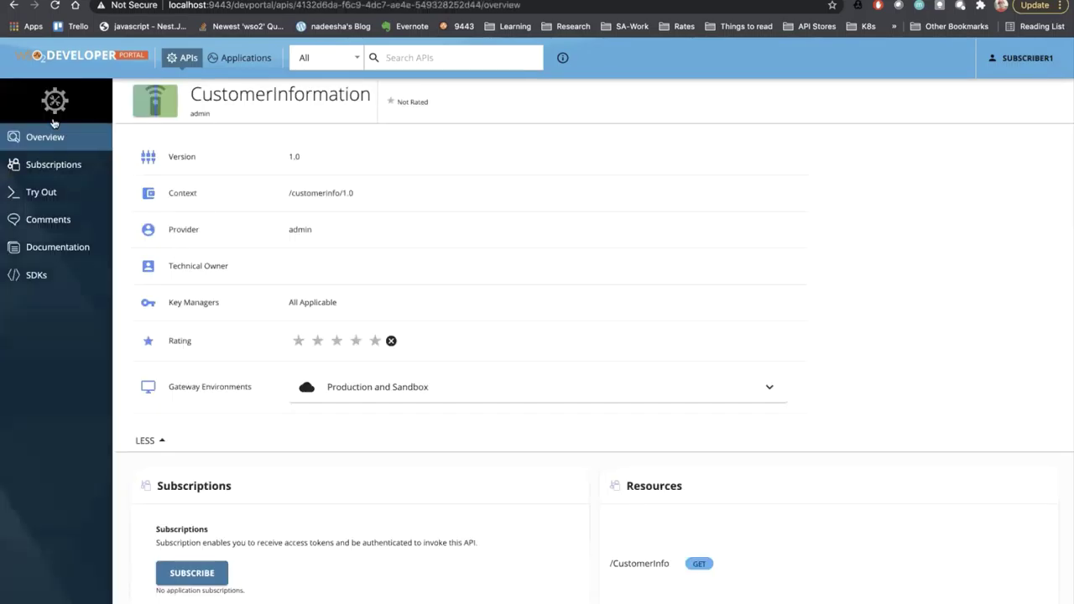
scroll(220, 357, "down", 4)
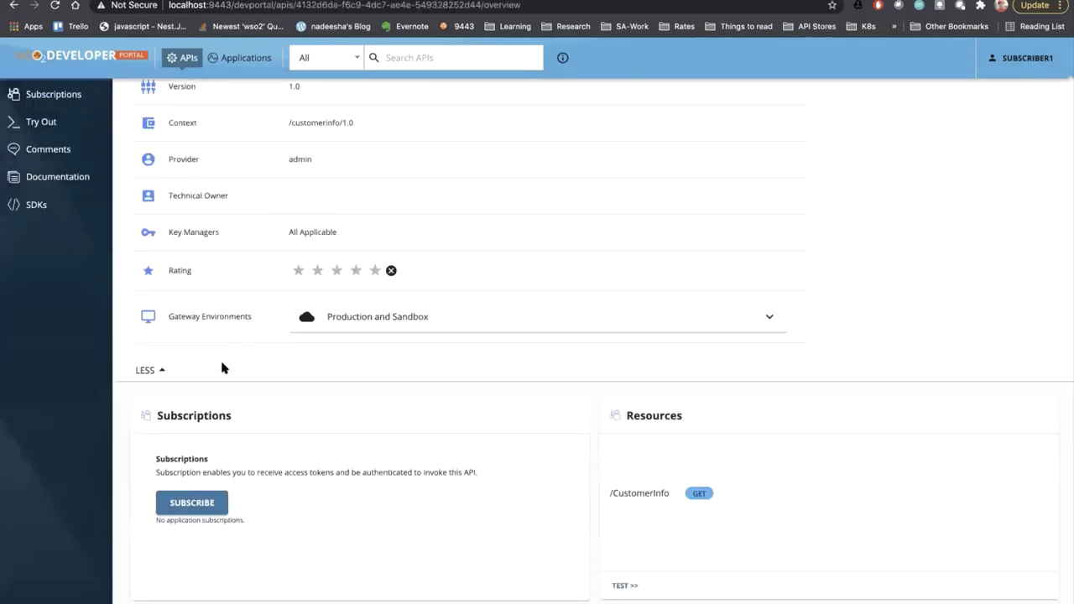
scroll(223, 365, "up", 4)
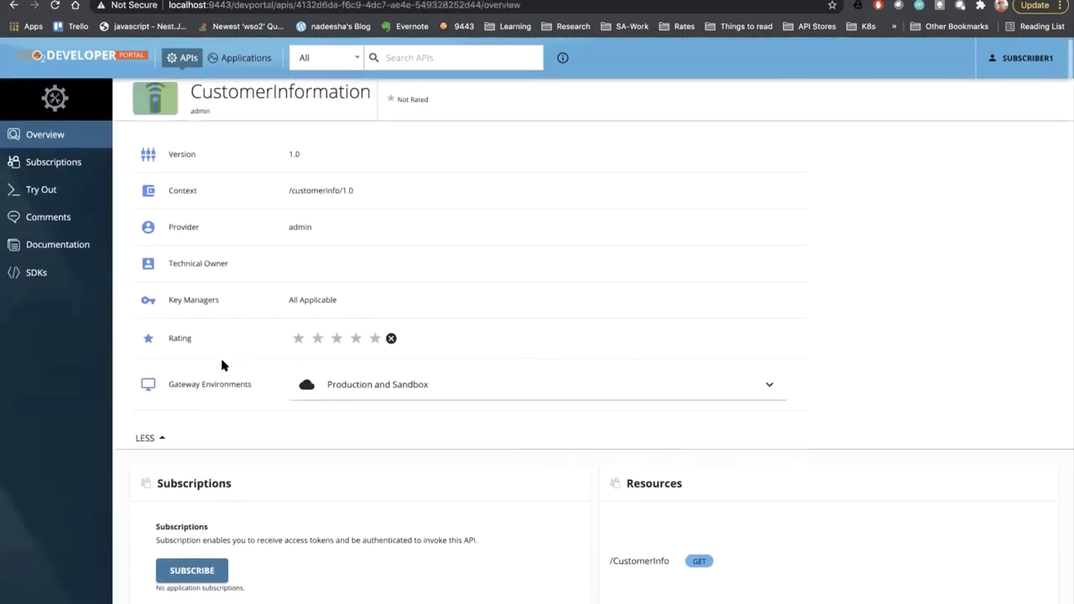
scroll(222, 365, "down", 6)
scroll(222, 365, "up", 2)
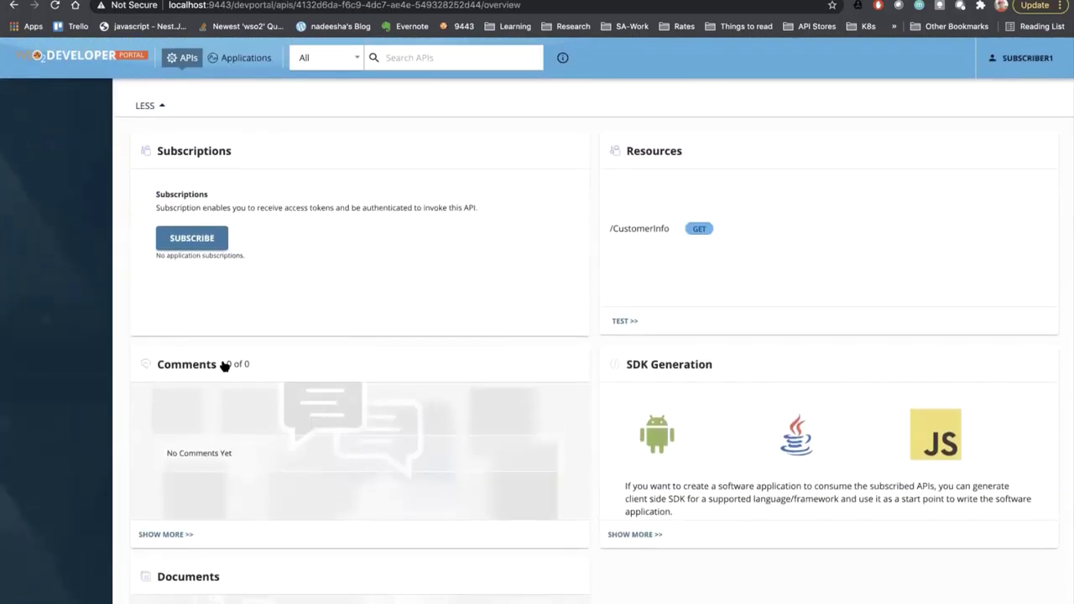
scroll(223, 365, "down", 3)
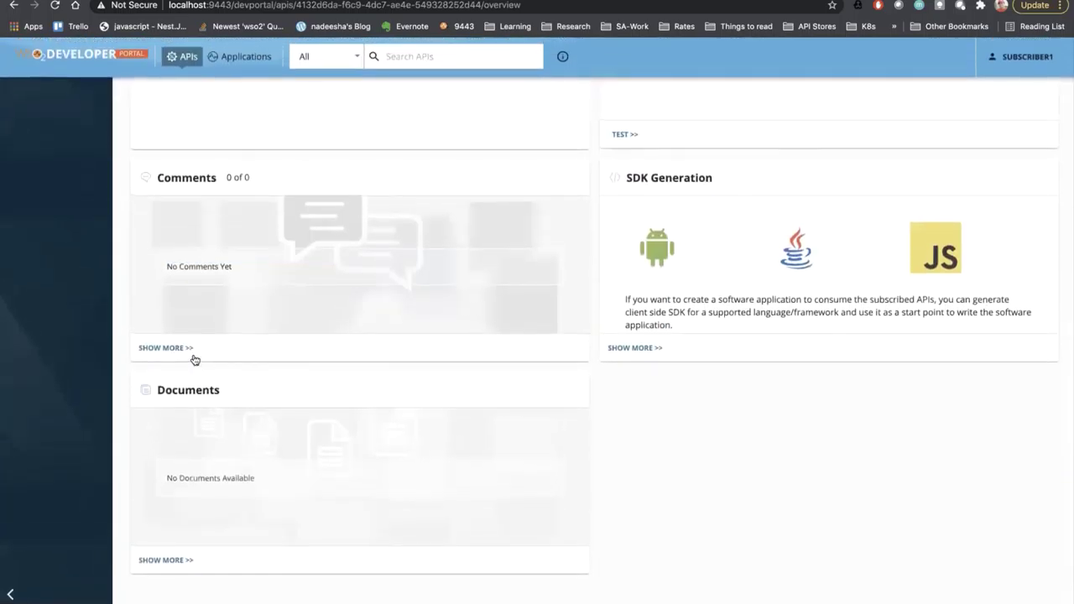
scroll(194, 359, "up", 10)
scroll(332, 315, "down", 6)
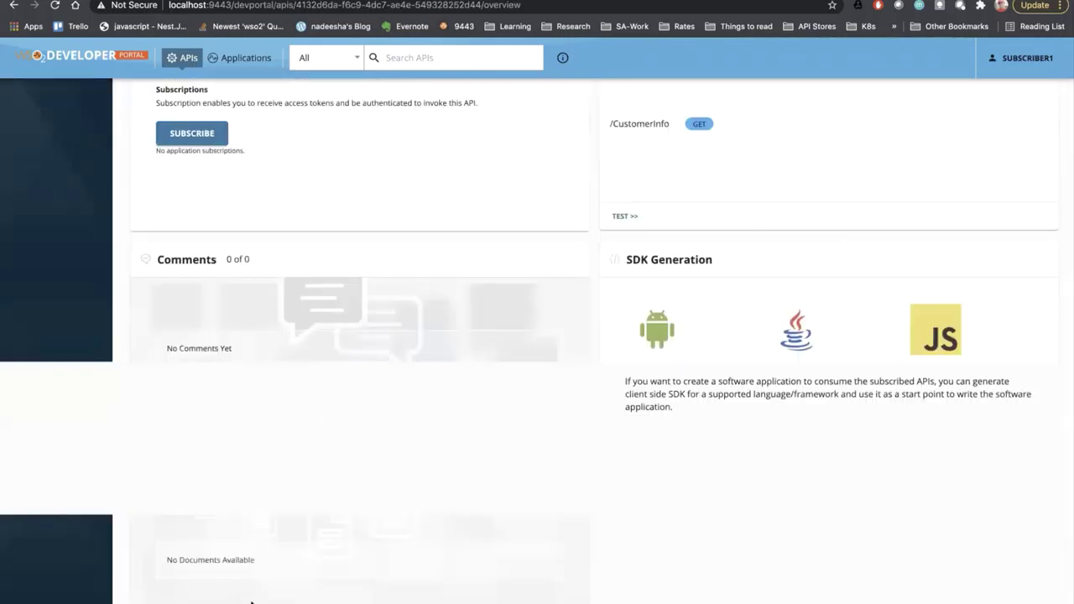
scroll(224, 520, "down", 2)
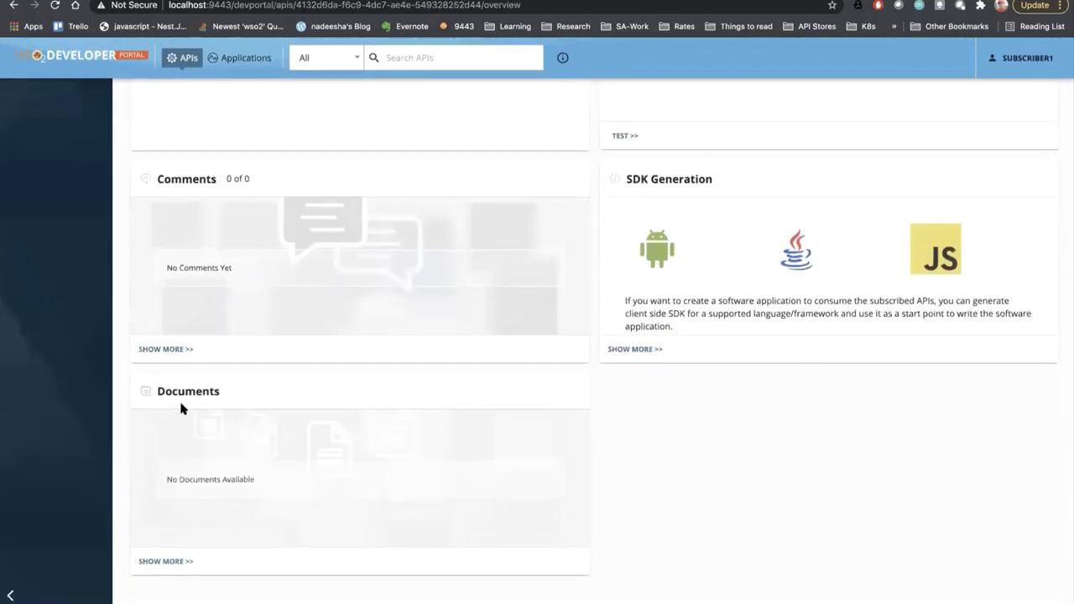
- View the API's documentation and test console, then scroll back up
left_click(164, 564)
scroll(191, 428, "left", 5)
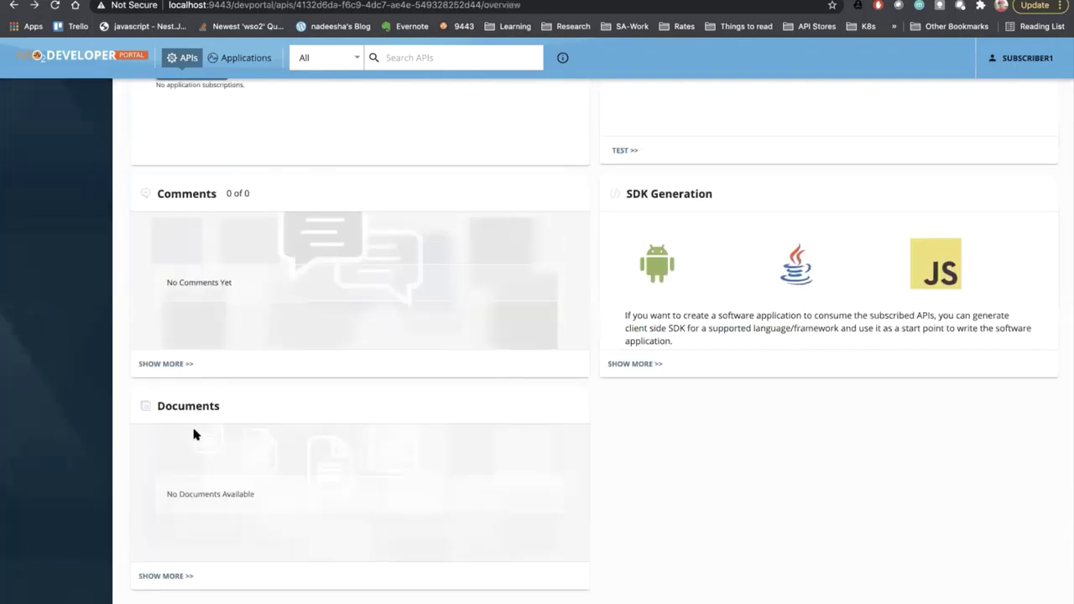
scroll(192, 430, "up", 6)
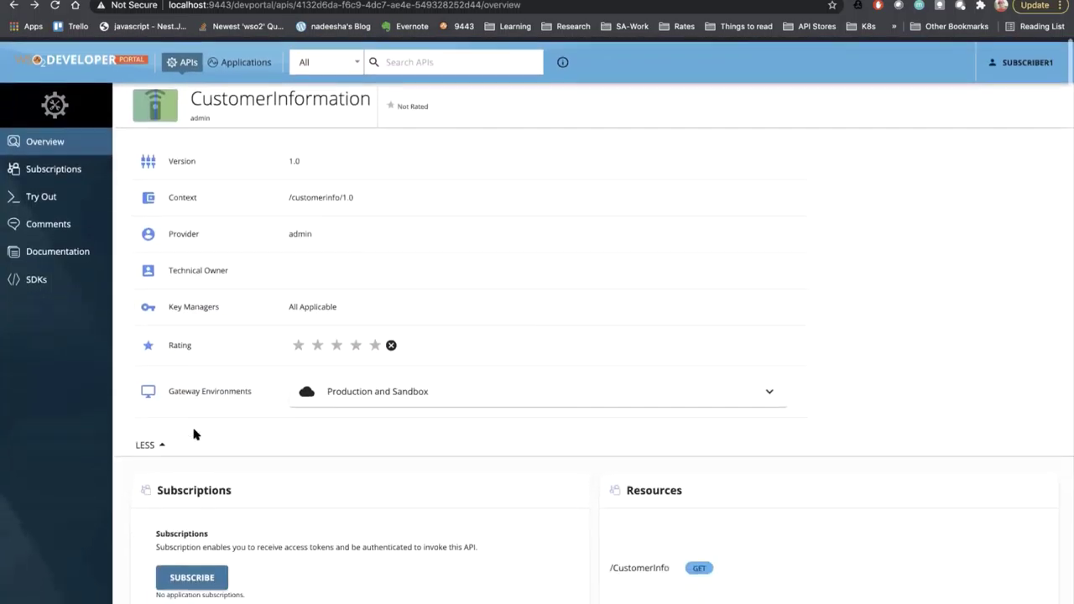
scroll(193, 430, "down", 5)
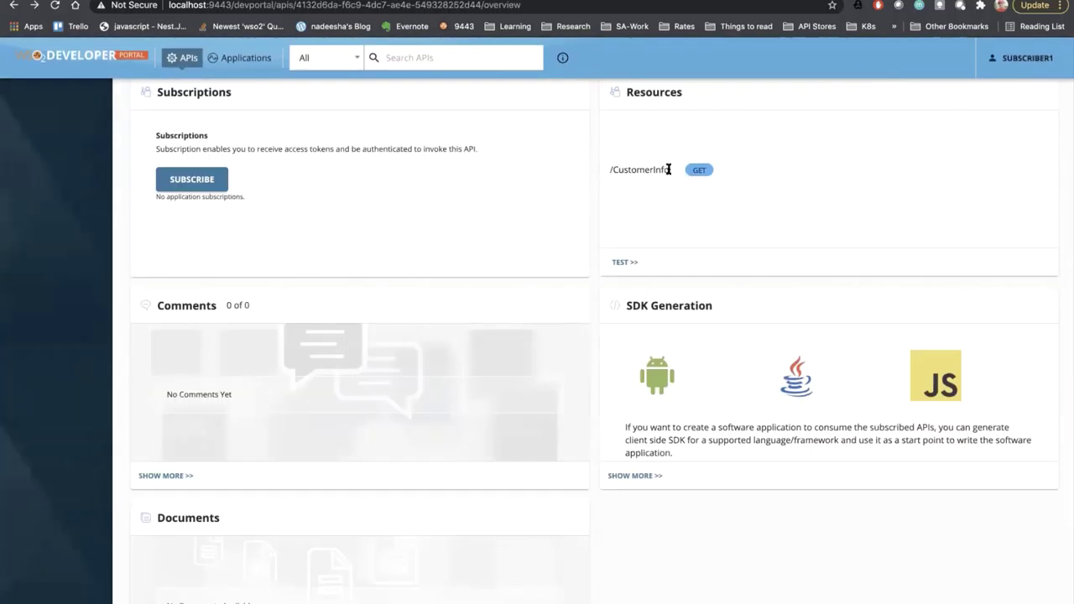
left_click(621, 262)
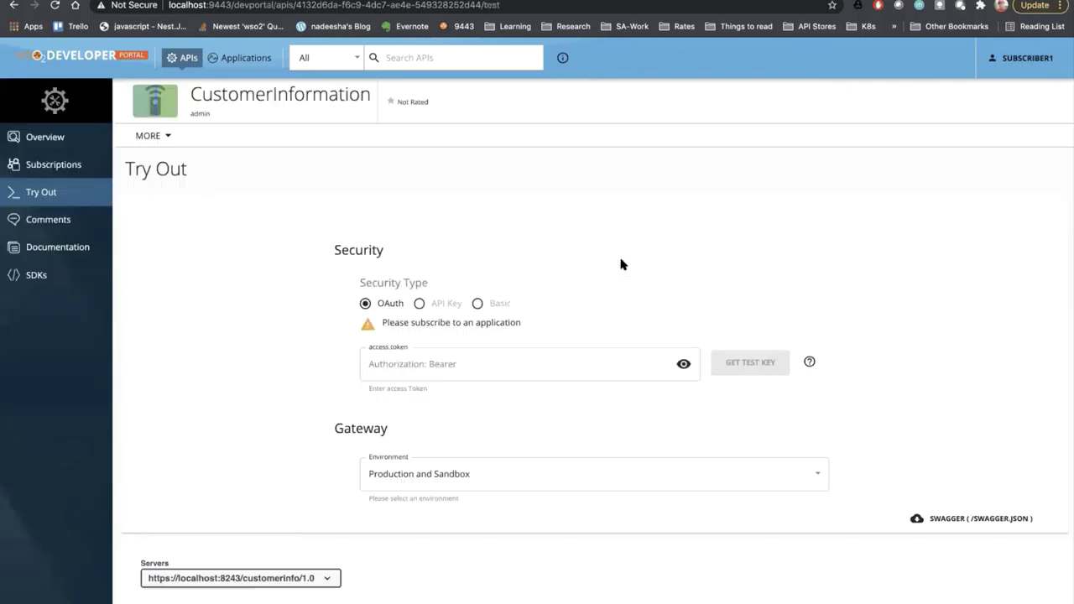
scroll(262, 361, "left", 5)
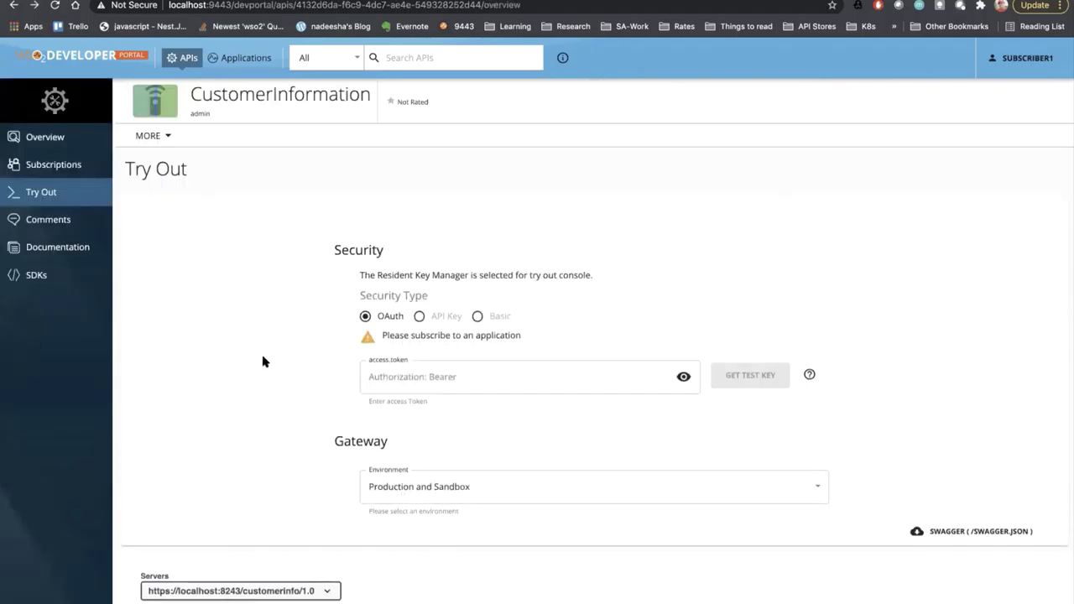
scroll(664, 342, "up", 4)
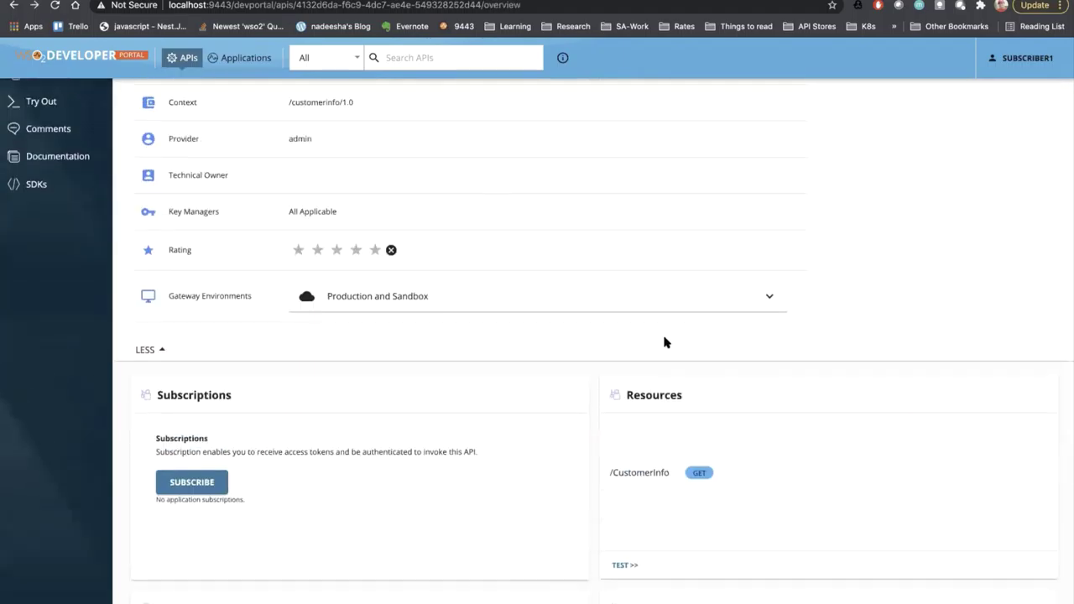
scroll(239, 110, "up", 2)
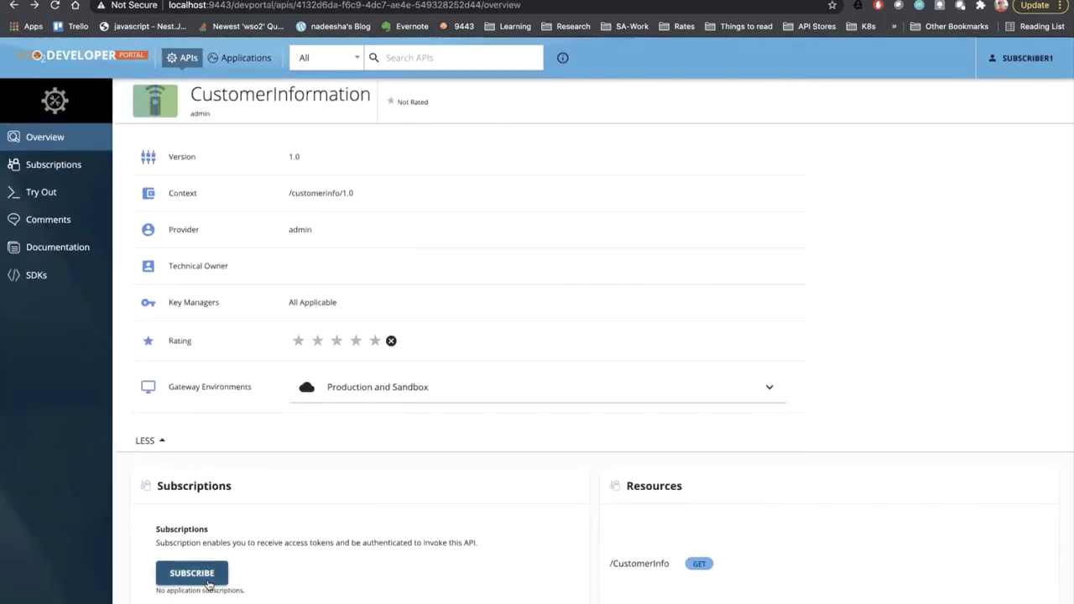
- In the subscription form, pick application Kiosk and throttling policy LimitedAccess, then confirm
left_click(209, 582)
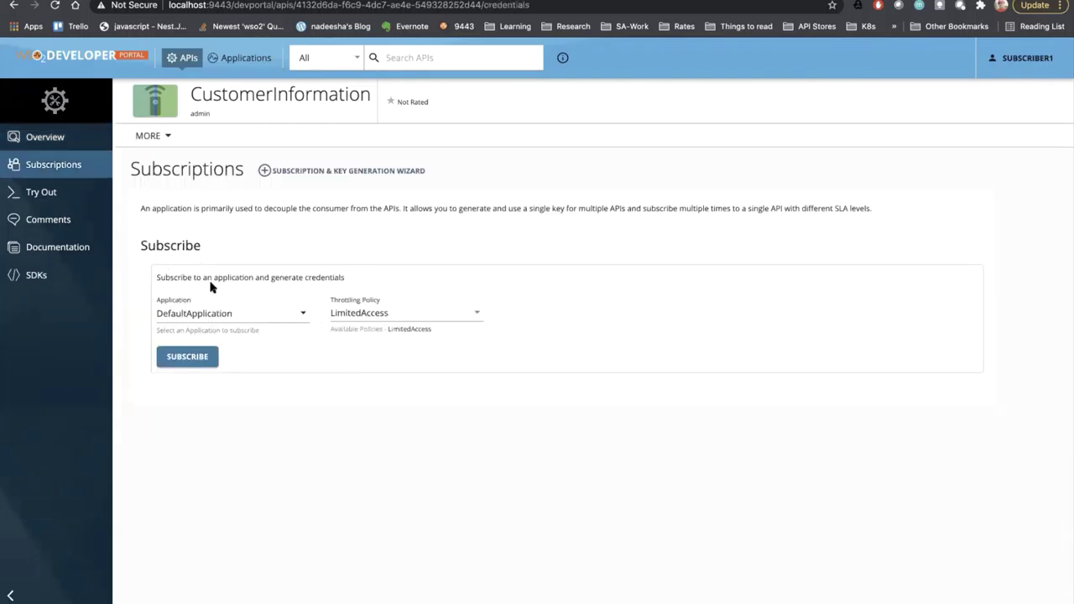
left_click(211, 309)
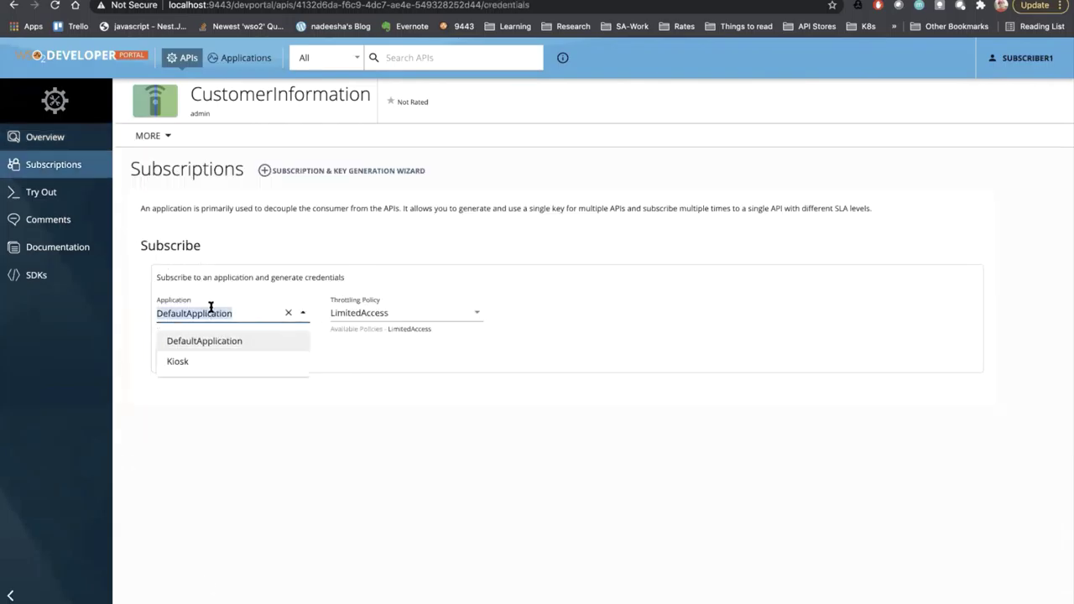
left_click(184, 361)
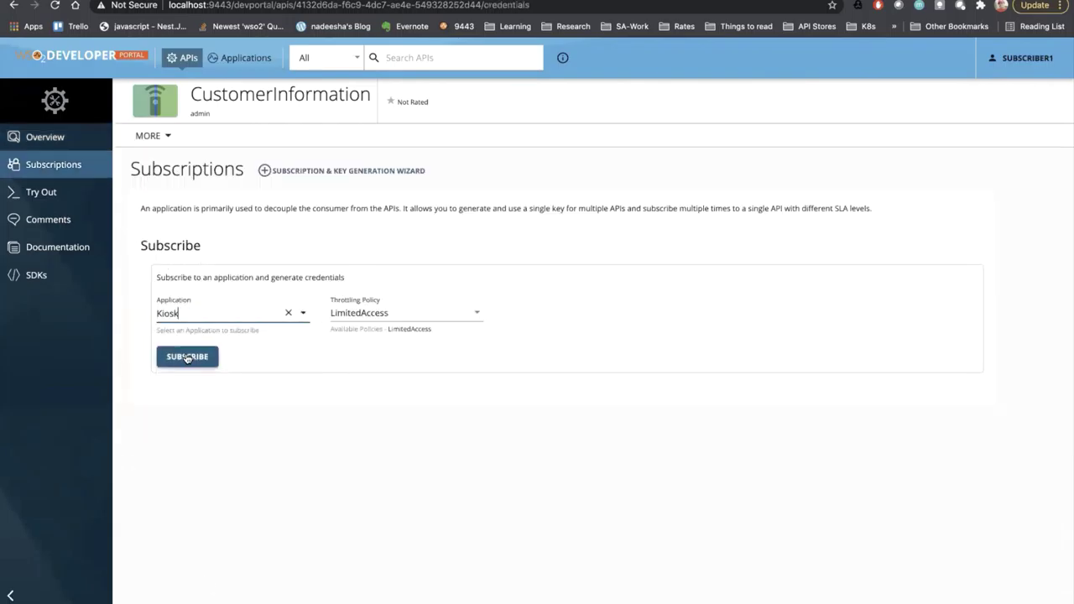
left_click(363, 318)
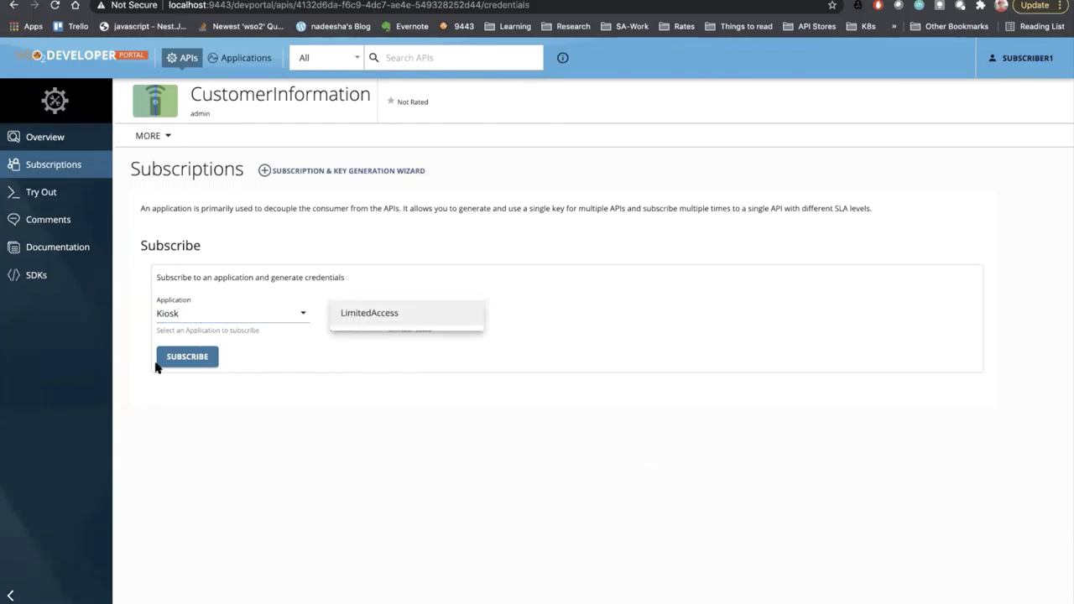
left_click(368, 318)
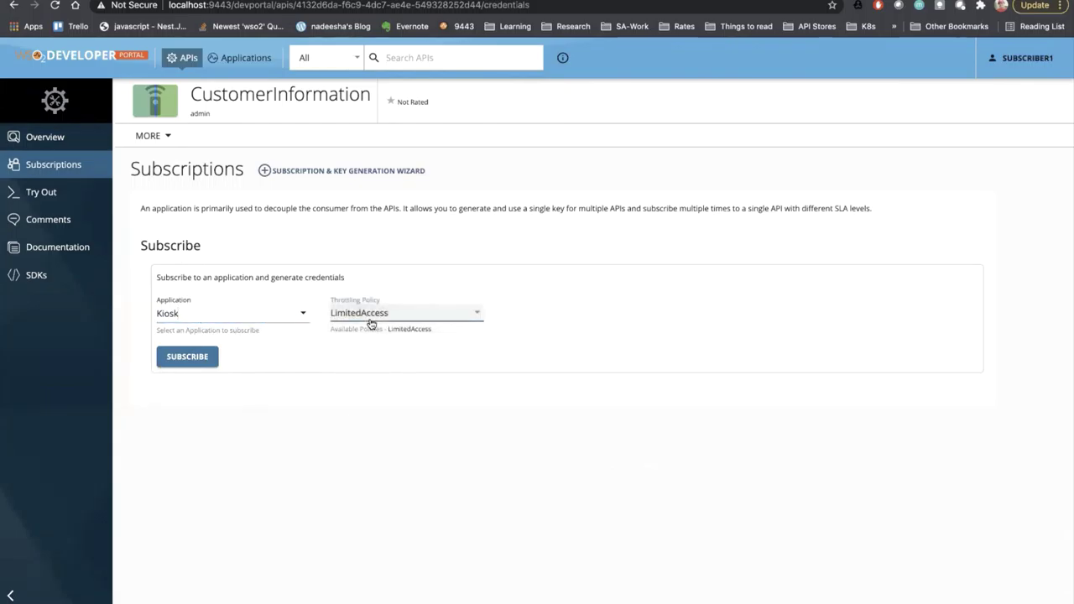
left_click(187, 356)
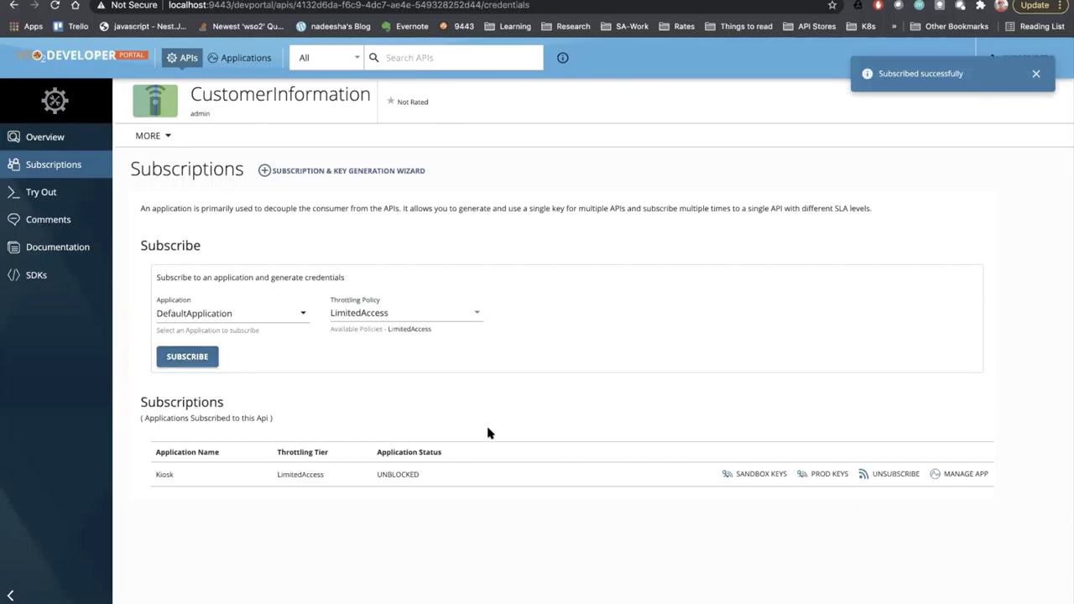
- Get a Kiosk test key and execute GET /CustomerInfo with CustomerId 123456
left_click(39, 196)
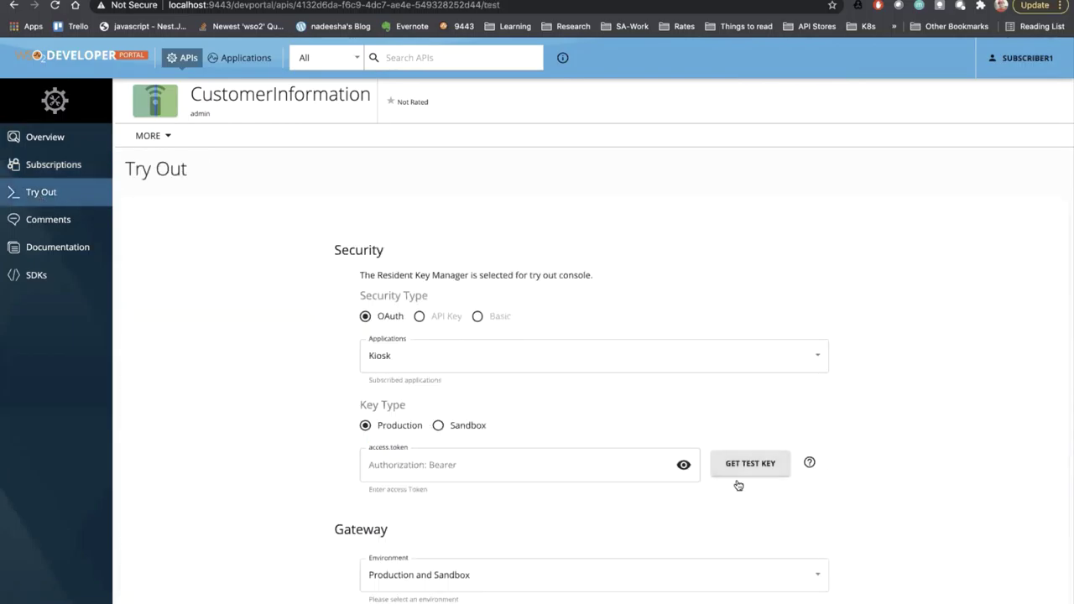
left_click(727, 463)
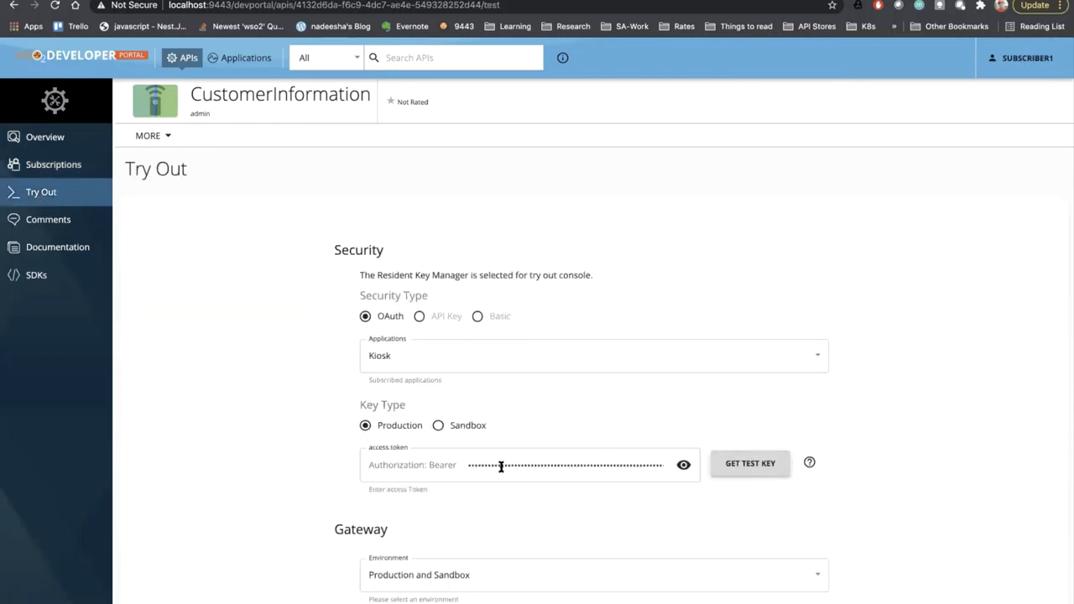
scroll(494, 468, "down", 3)
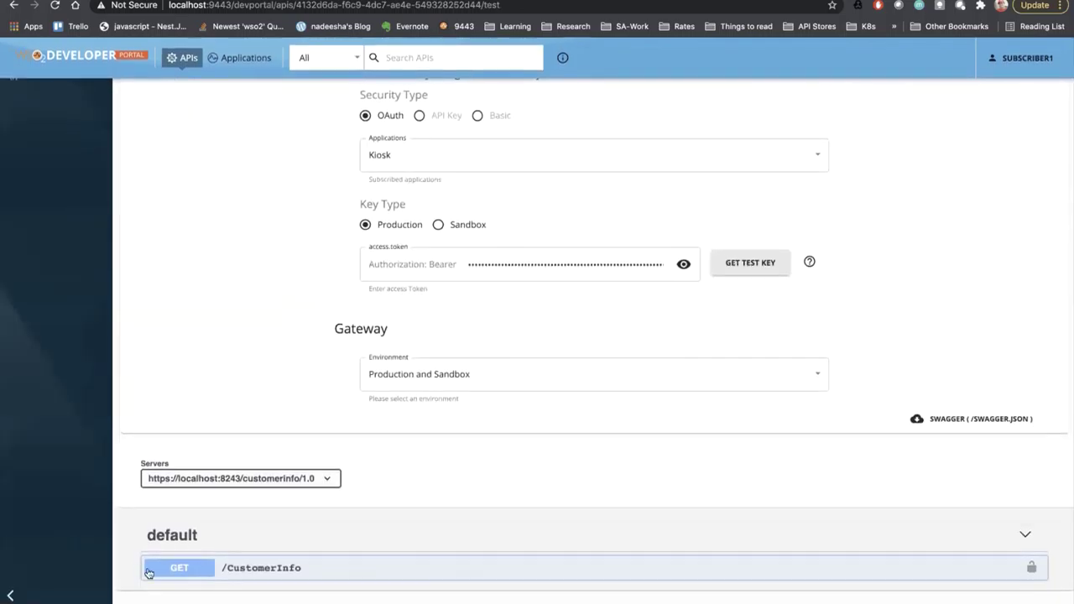
left_click(151, 570)
scroll(156, 571, "down", 3)
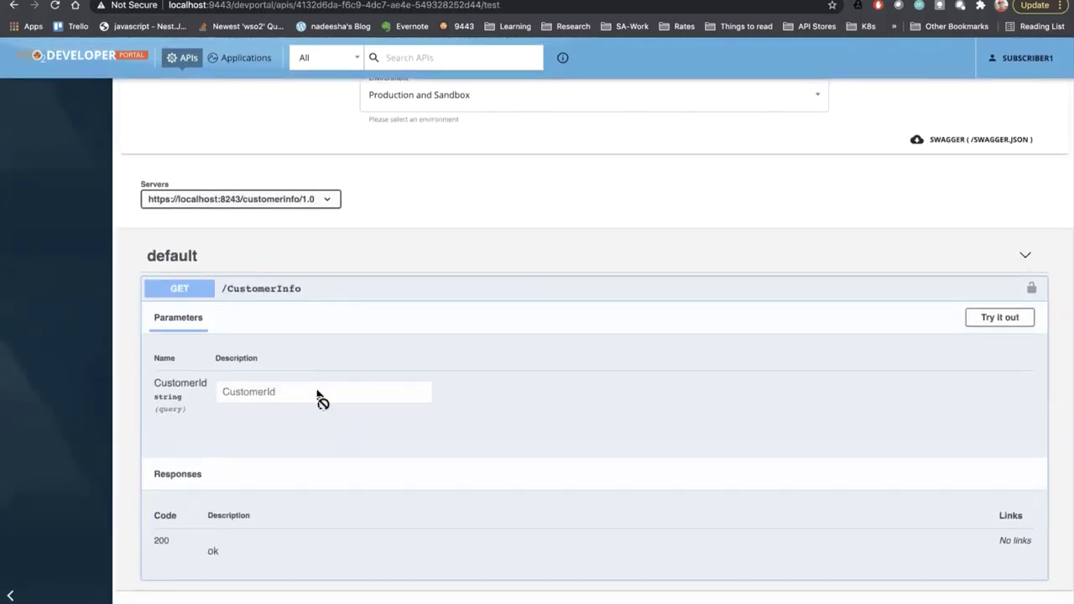
left_click(999, 317)
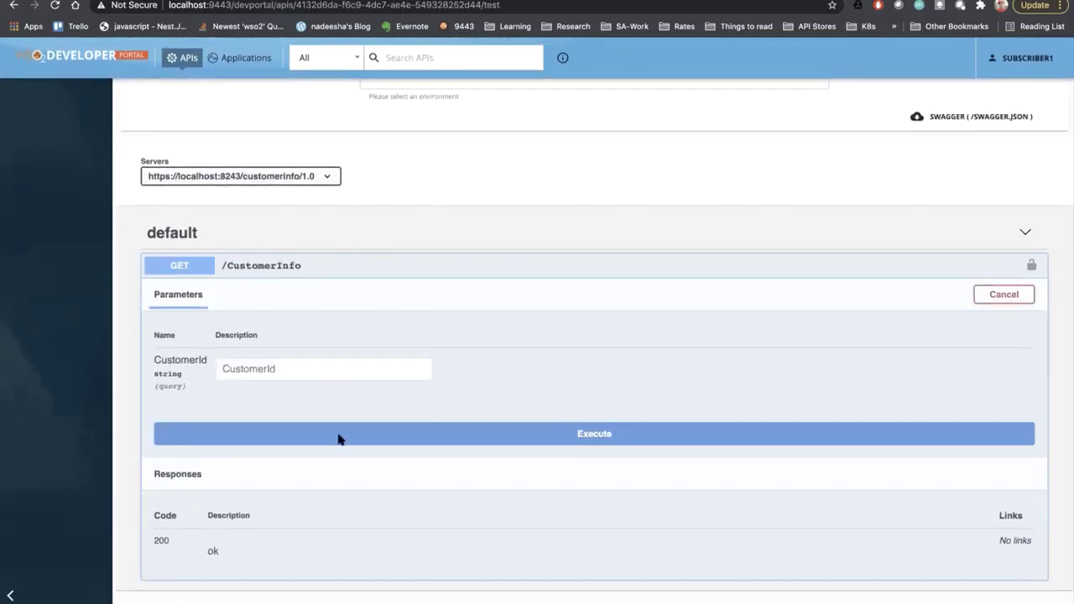
left_click(314, 361)
type("123456")
left_click(280, 436)
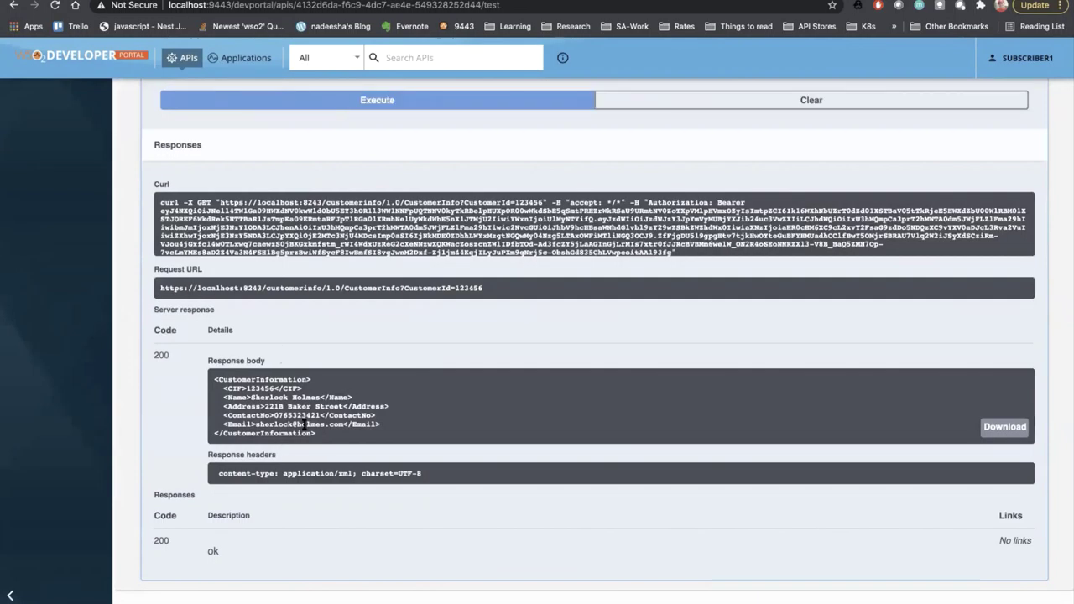
- Open the Kiosk application's Production OAuth2 Keys page from Applications
scroll(294, 428, "up", 15)
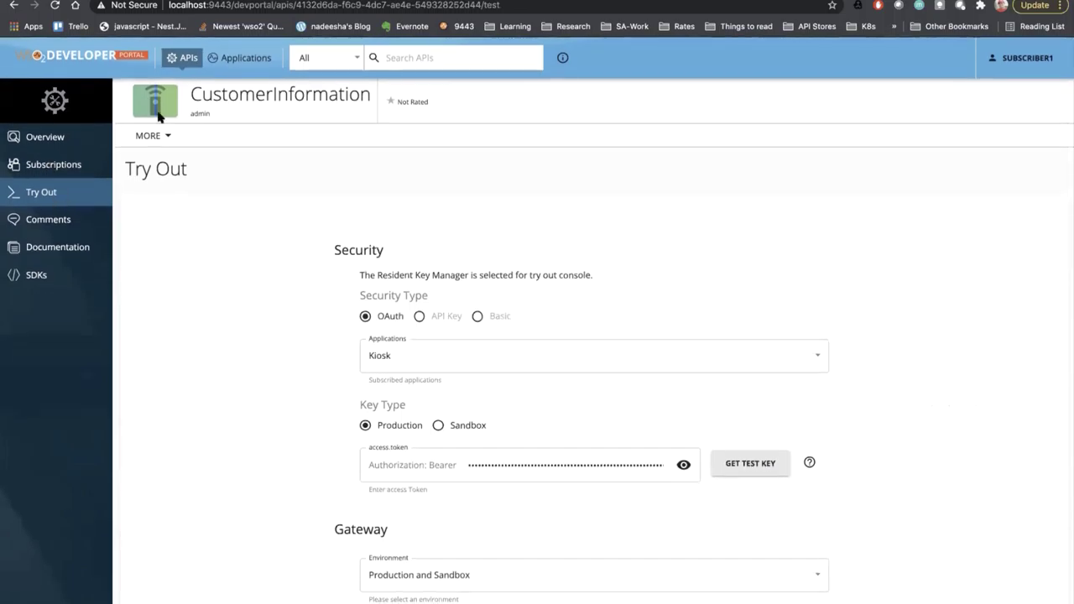
left_click(254, 59)
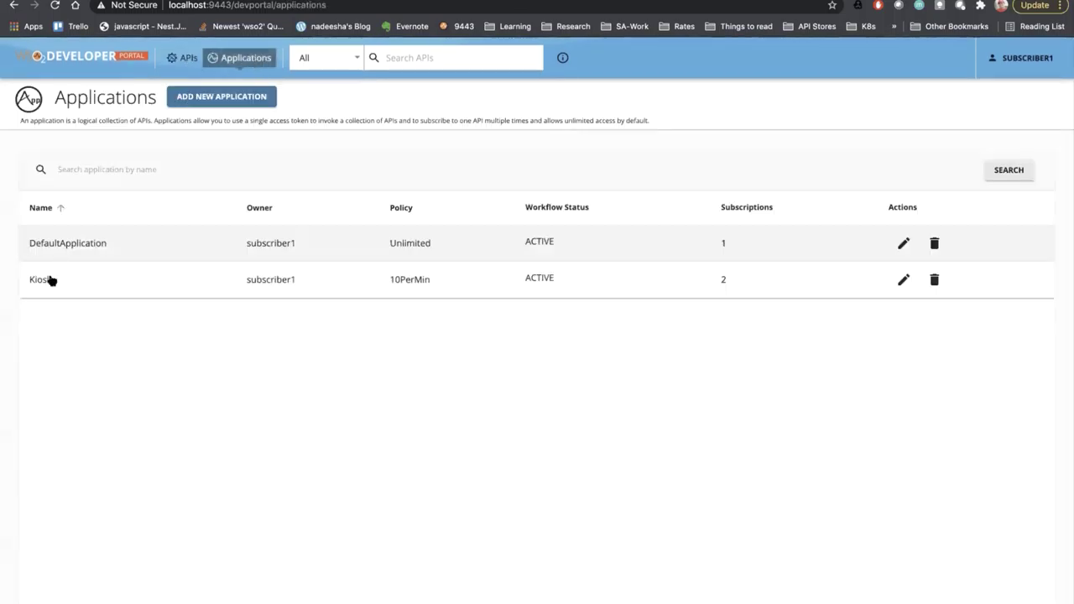
left_click(38, 288)
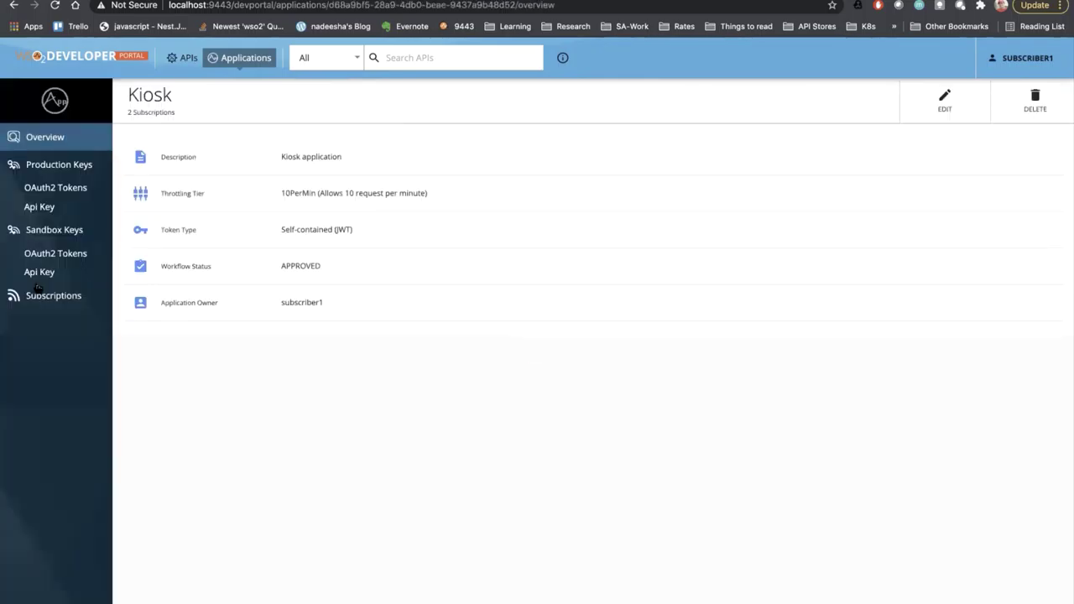
left_click(57, 169)
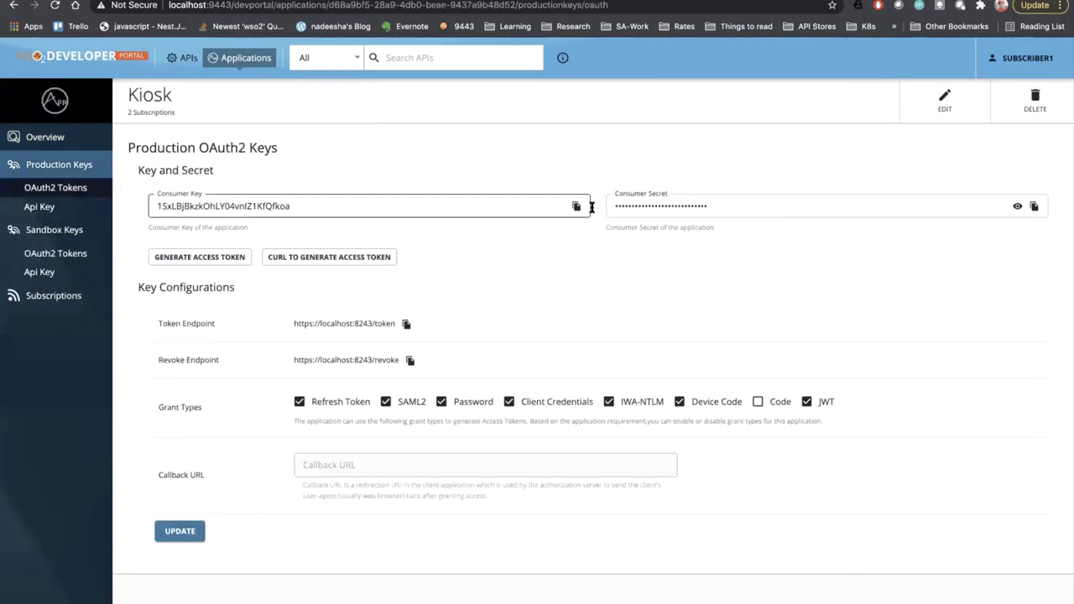
- Generate a fresh Kiosk production access token under OAuth2 Tokens, copy it, and close the dialog
left_click(242, 197)
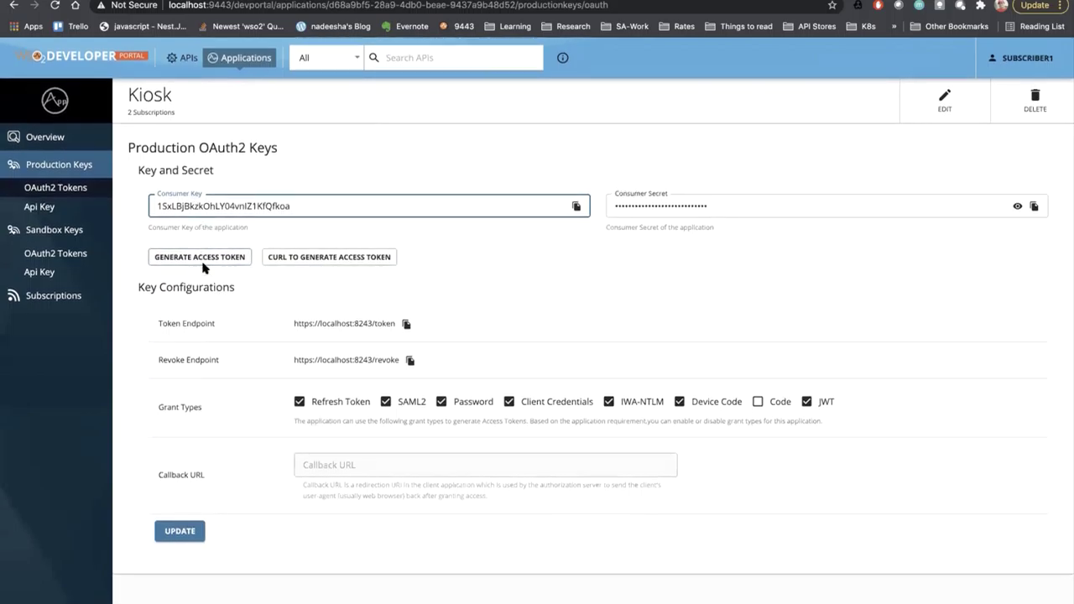
left_click(206, 261)
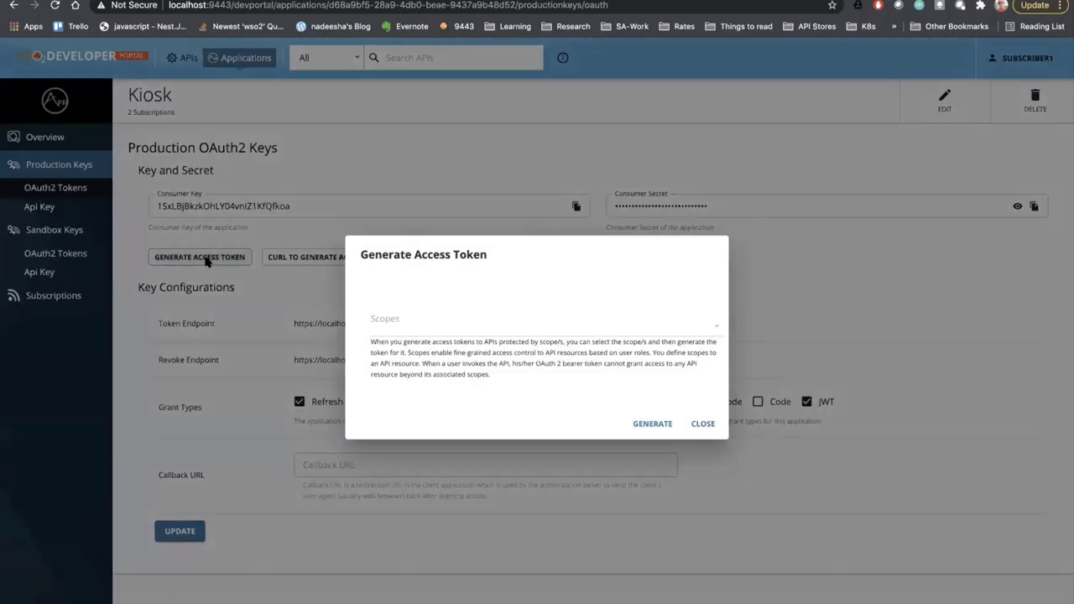
left_click(652, 426)
scroll(477, 379, "down", 5)
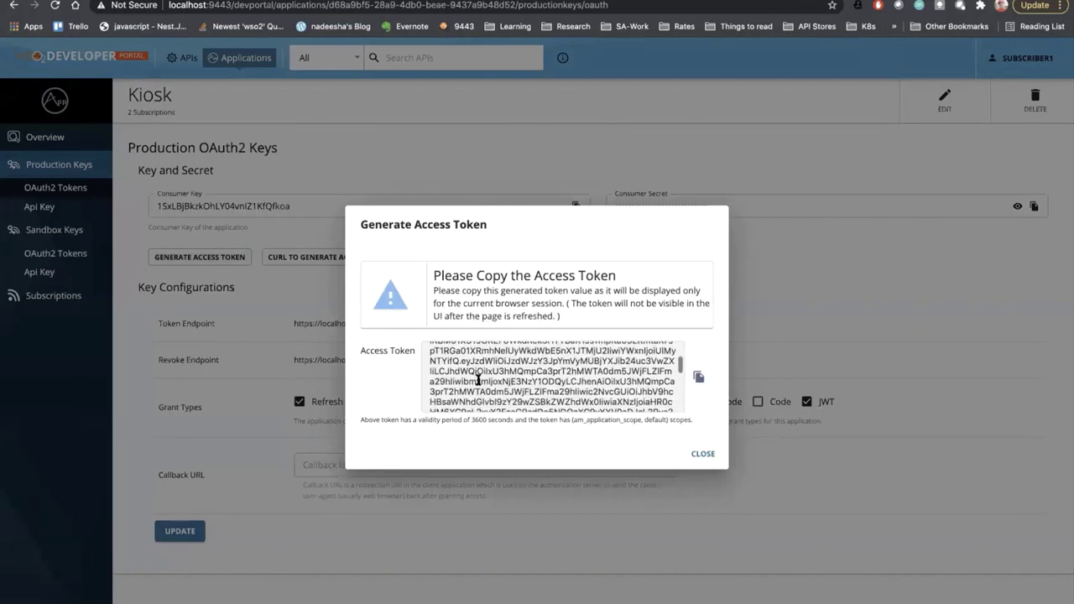
scroll(477, 379, "up", 5)
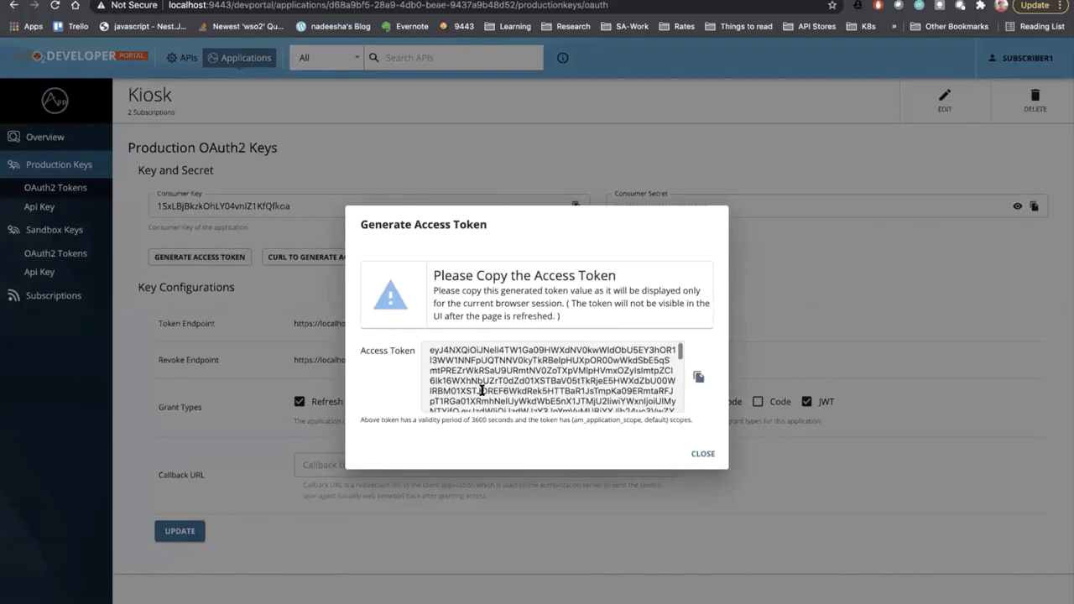
scroll(439, 363, "down", 5)
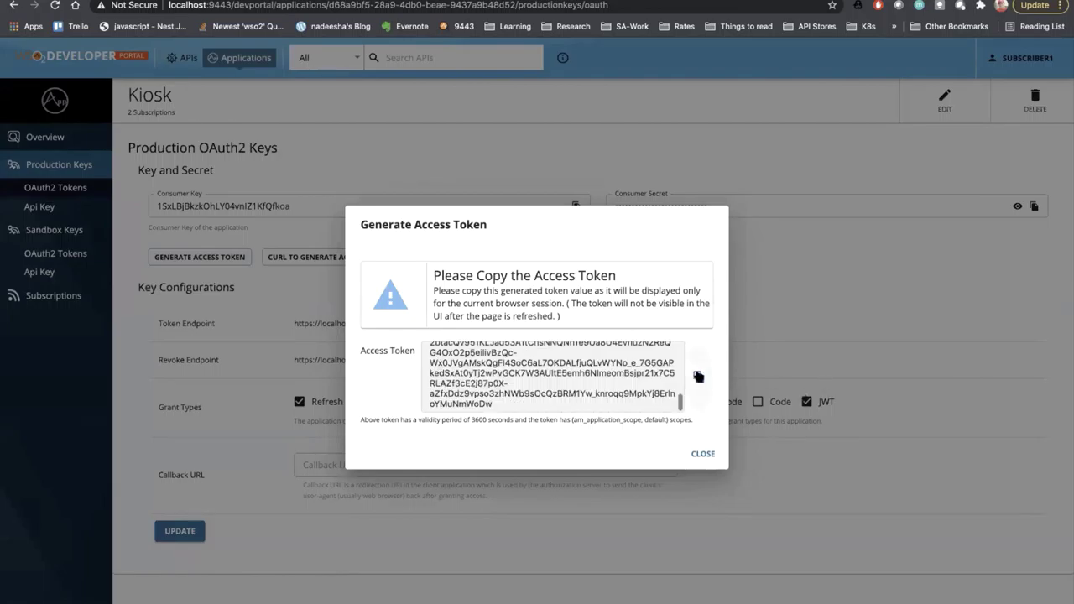
left_click(698, 377)
left_click(301, 383)
- Open CustomerInformation's Try Out console and paste the new Kiosk access token
left_click(184, 58)
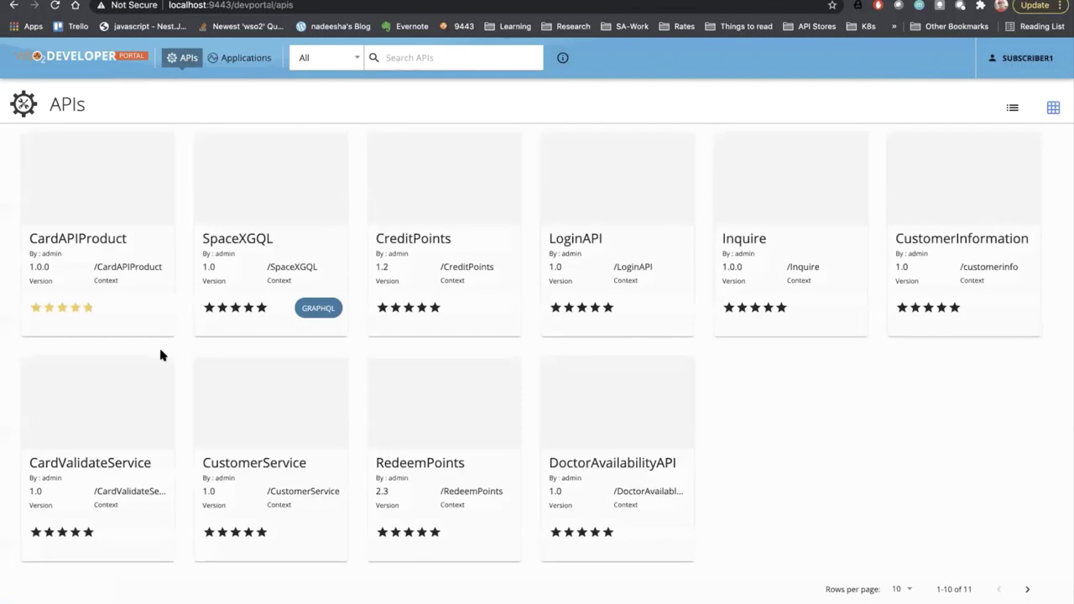
left_click(960, 194)
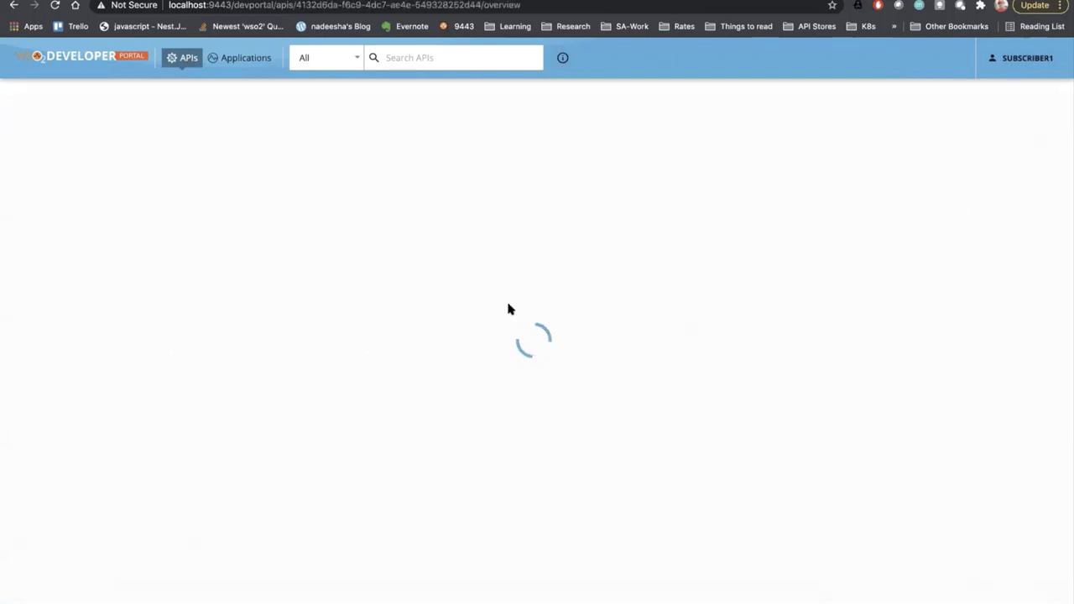
scroll(187, 542, "down", 1)
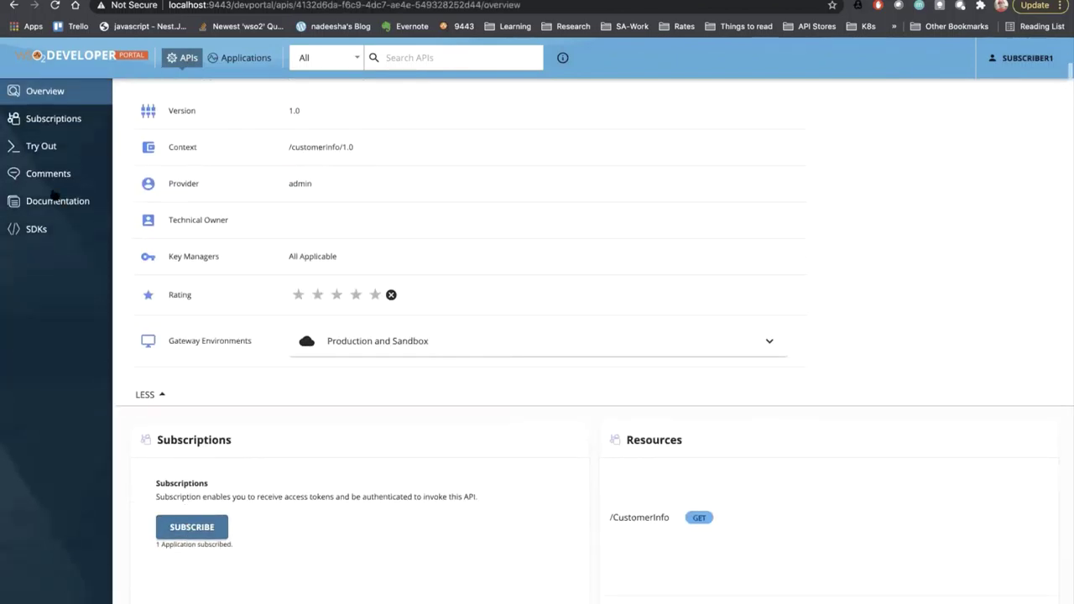
left_click(45, 148)
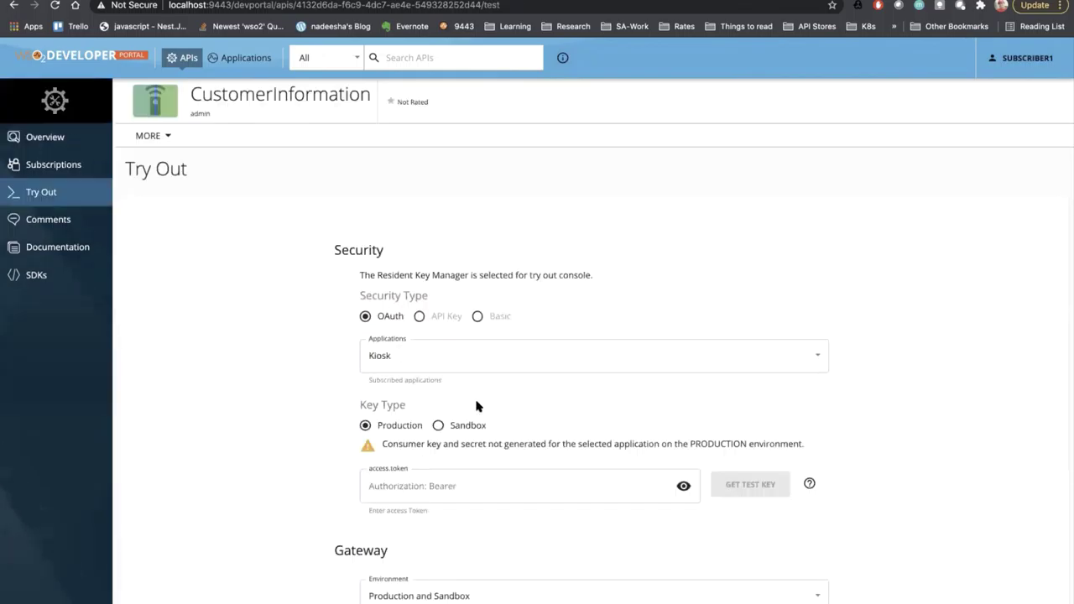
left_click(482, 472)
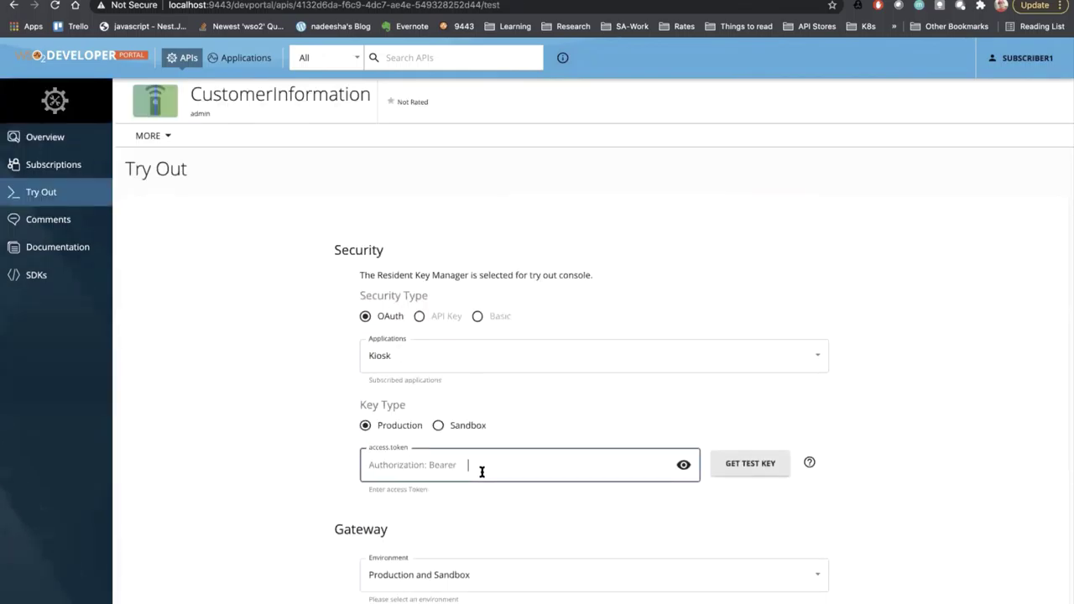
key("super+v")
- Execute GET /CustomerInfo for CustomerId 123456, receiving a 200 XML response
scroll(687, 485, "down", 5)
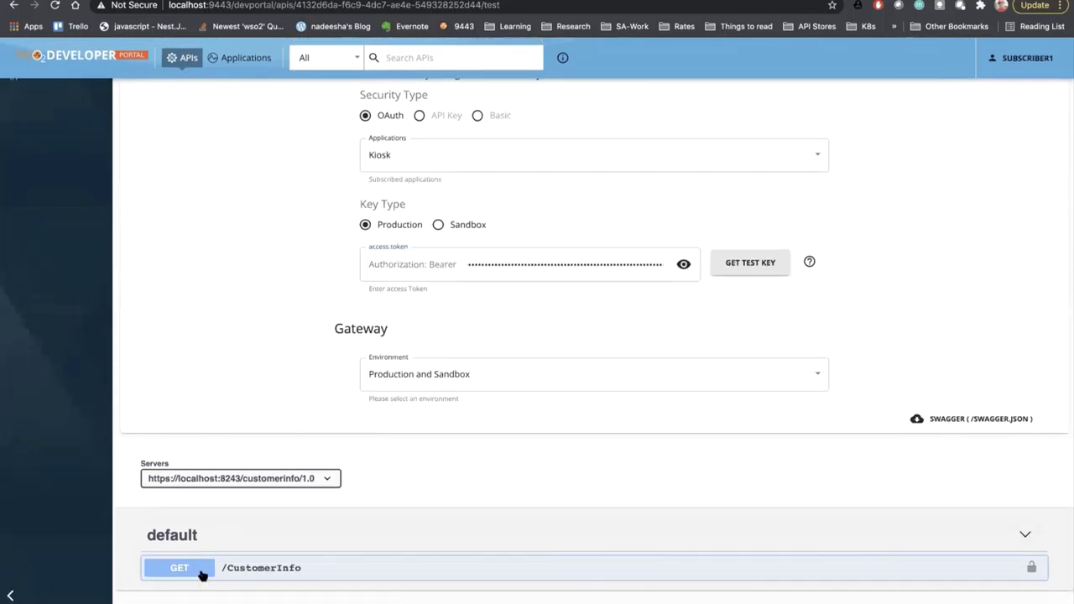
left_click(201, 572)
scroll(202, 575, "down", 5)
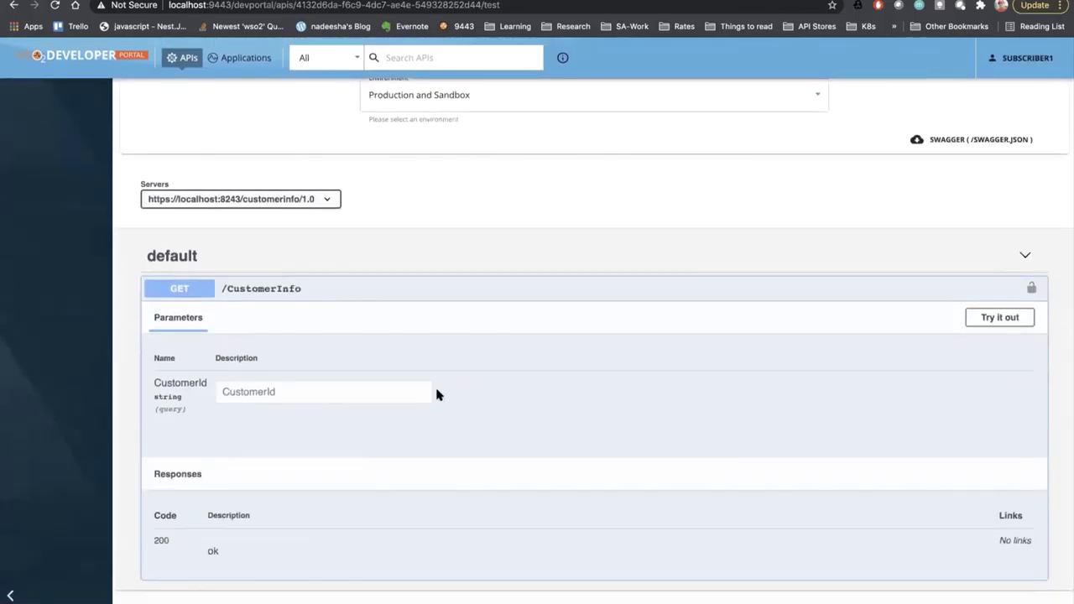
left_click(1011, 322)
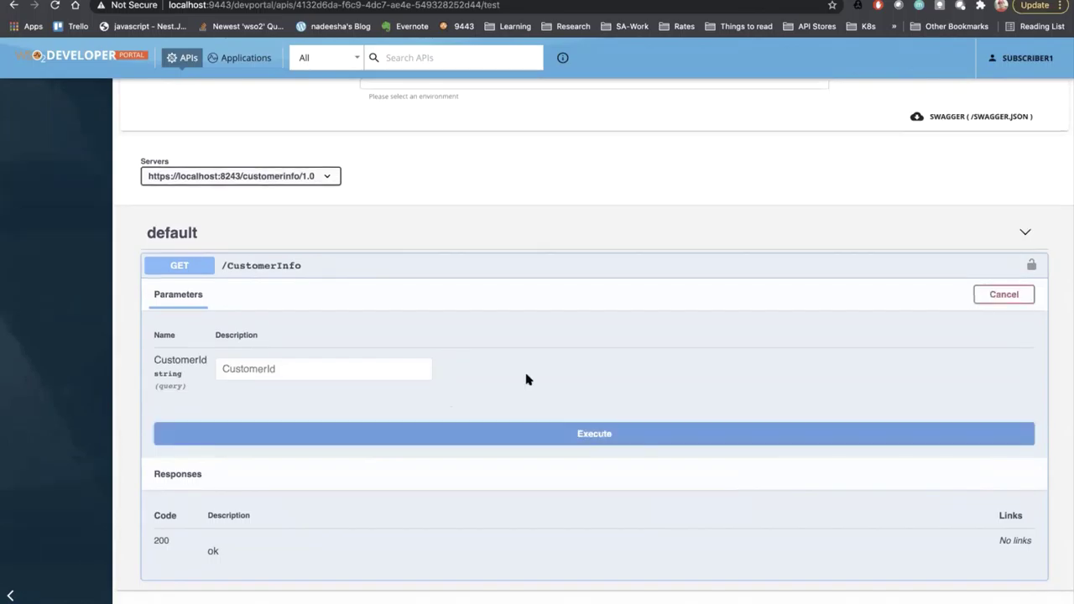
left_click(304, 368)
type("12")
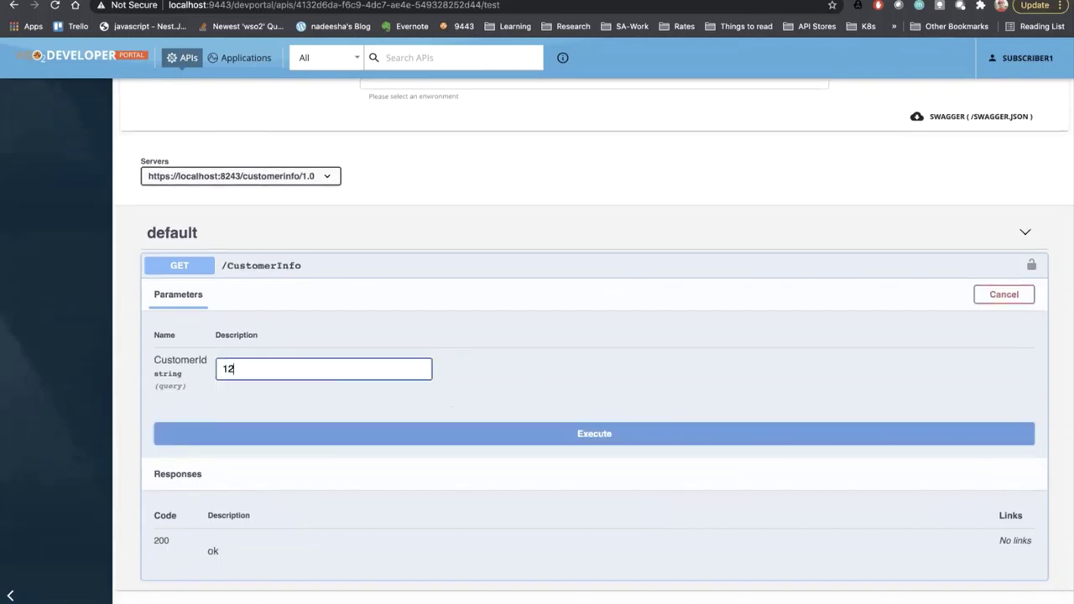
type("3456")
left_click(280, 433)
- Resend the GET /CustomerInfo request three times in quick succession
scroll(262, 489, "down", 5)
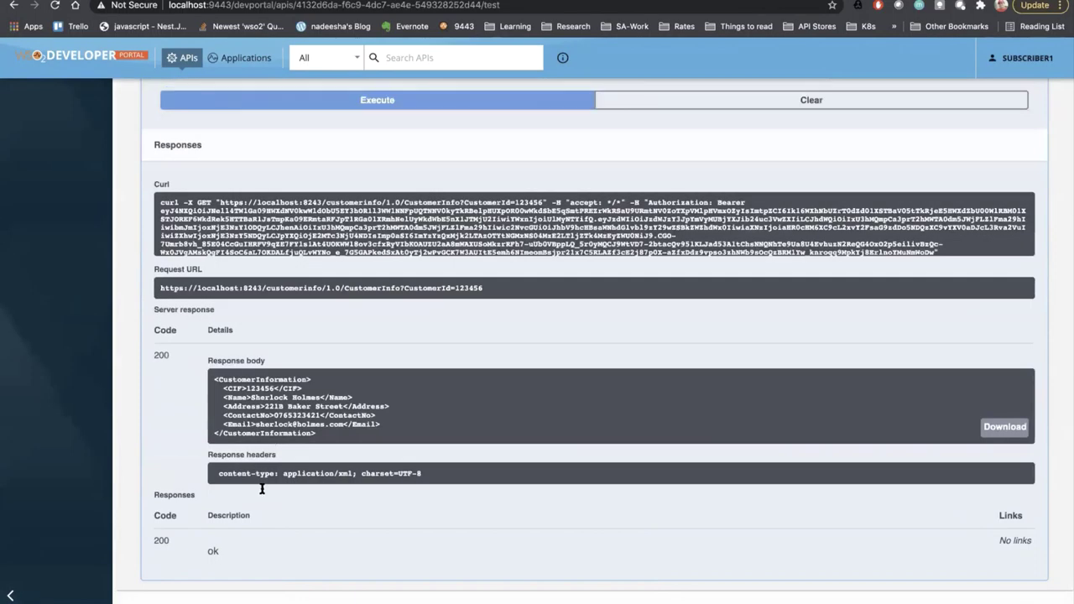
scroll(470, 356, "up", 1)
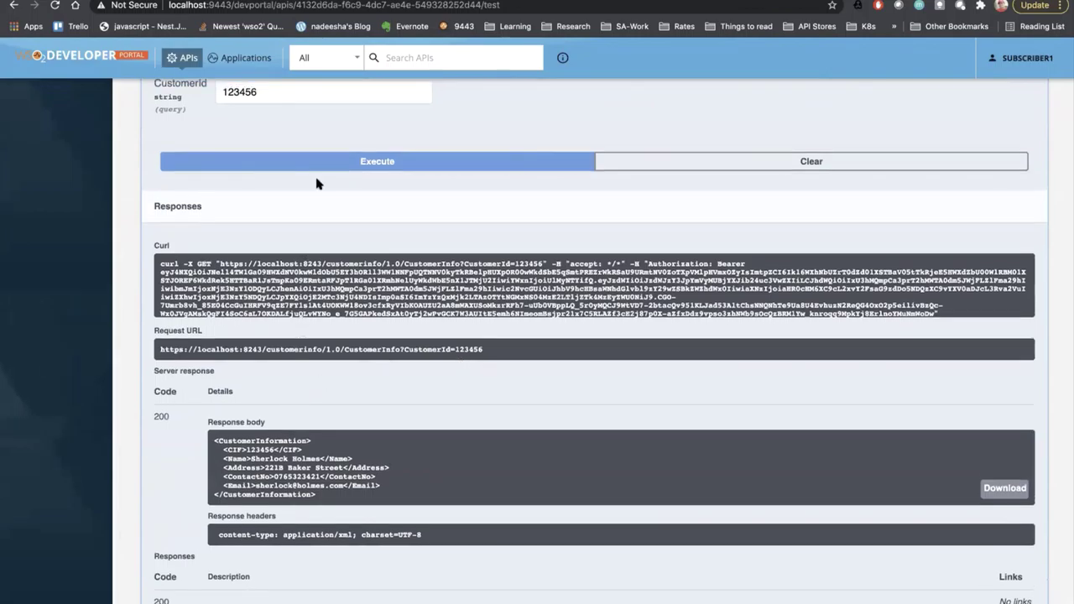
left_click(309, 160)
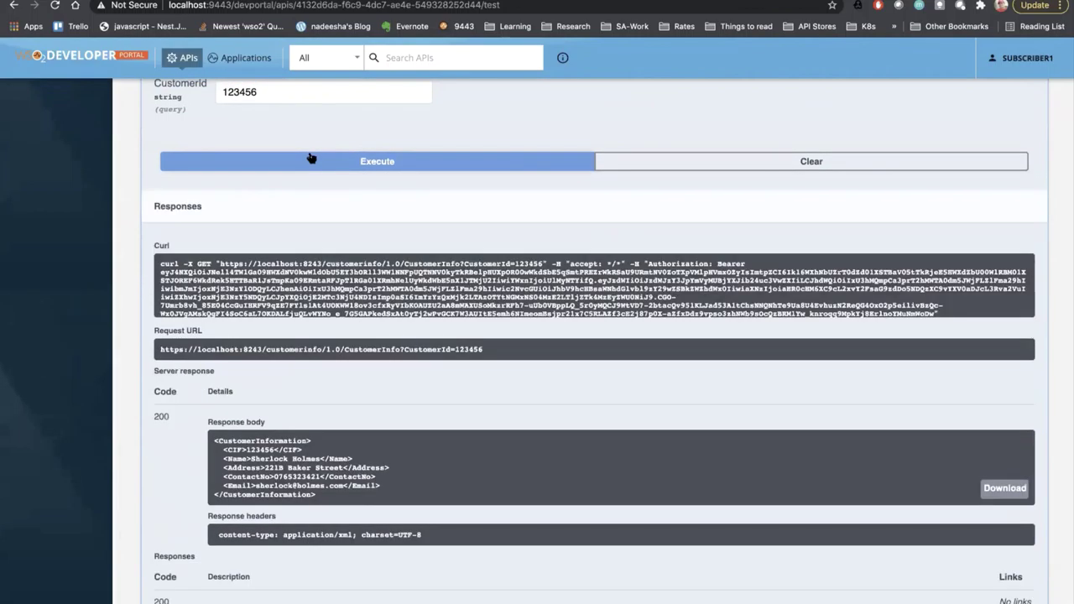
left_click(310, 159)
left_click(310, 159)
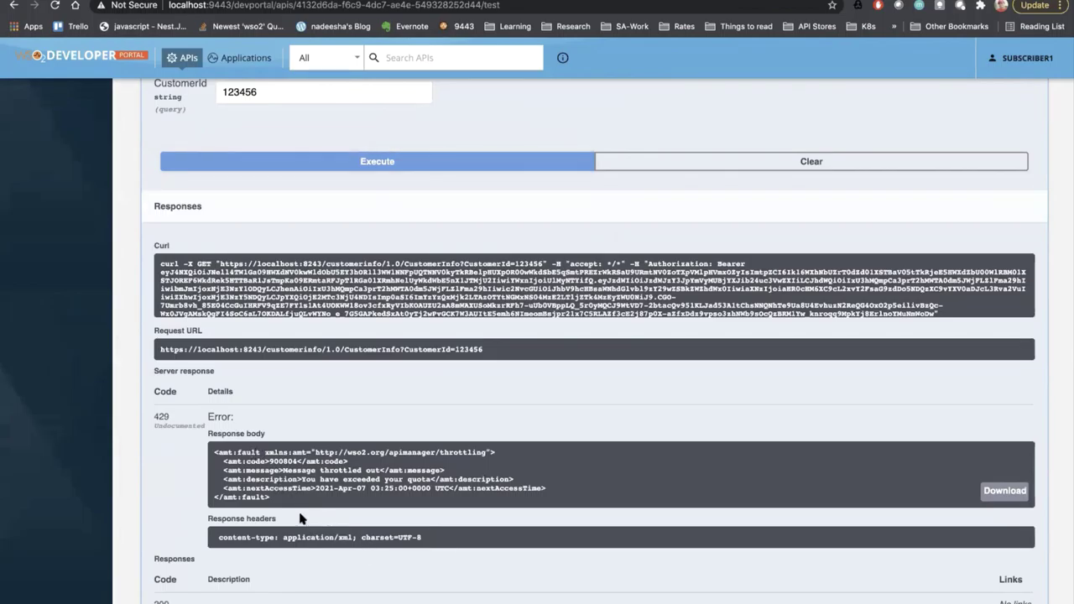
- Highlight the nextAccessTime in the error and resend until 429 'Message throttled out' returns
left_click_drag(324, 503, 217, 454)
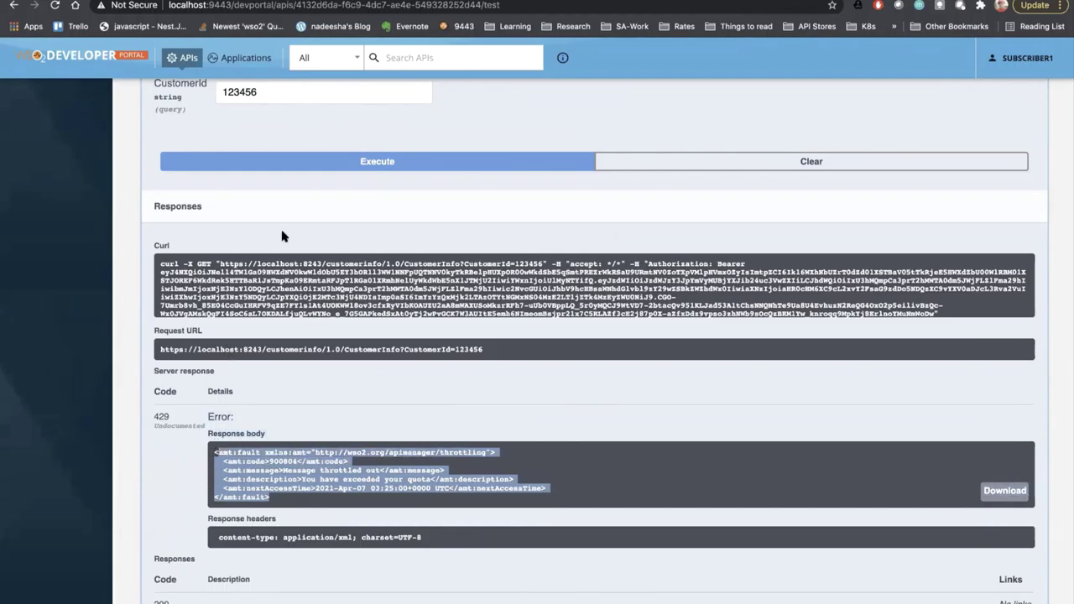
scroll(282, 237, "up", 1)
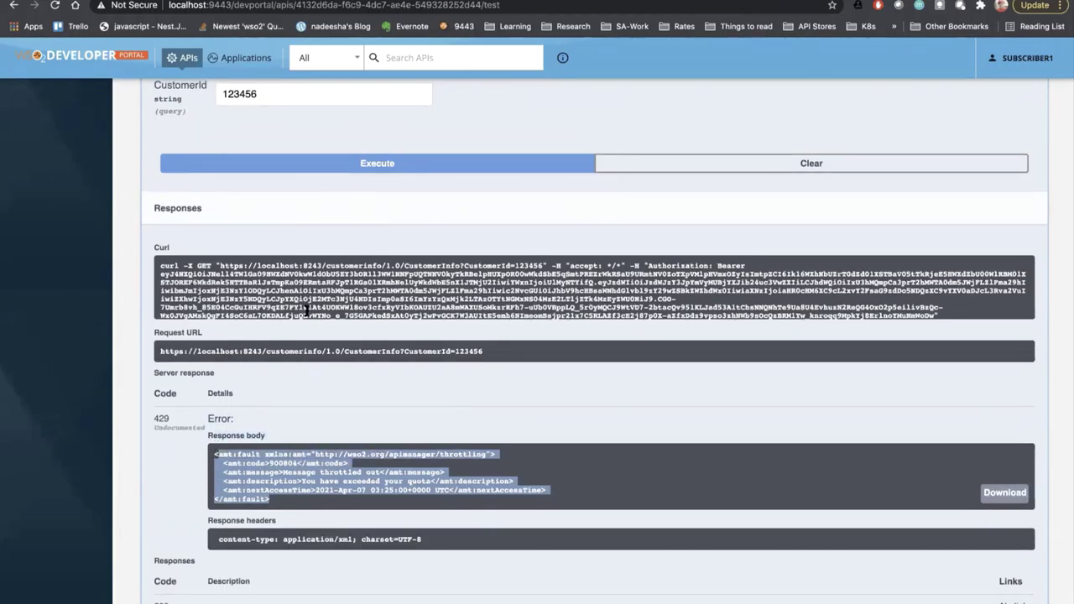
left_click(375, 492)
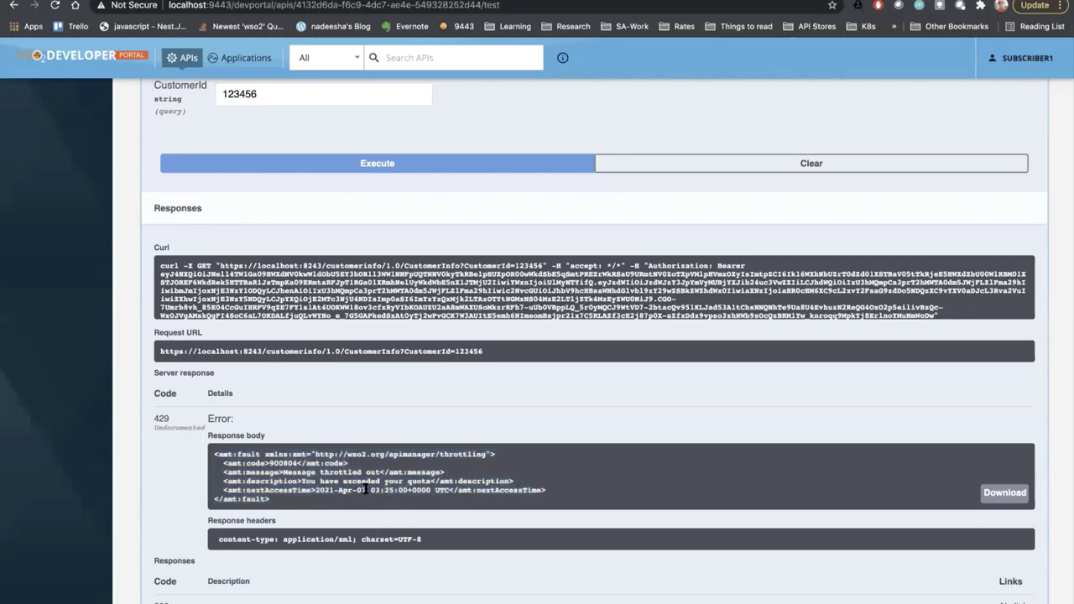
left_click_drag(361, 490, 458, 492)
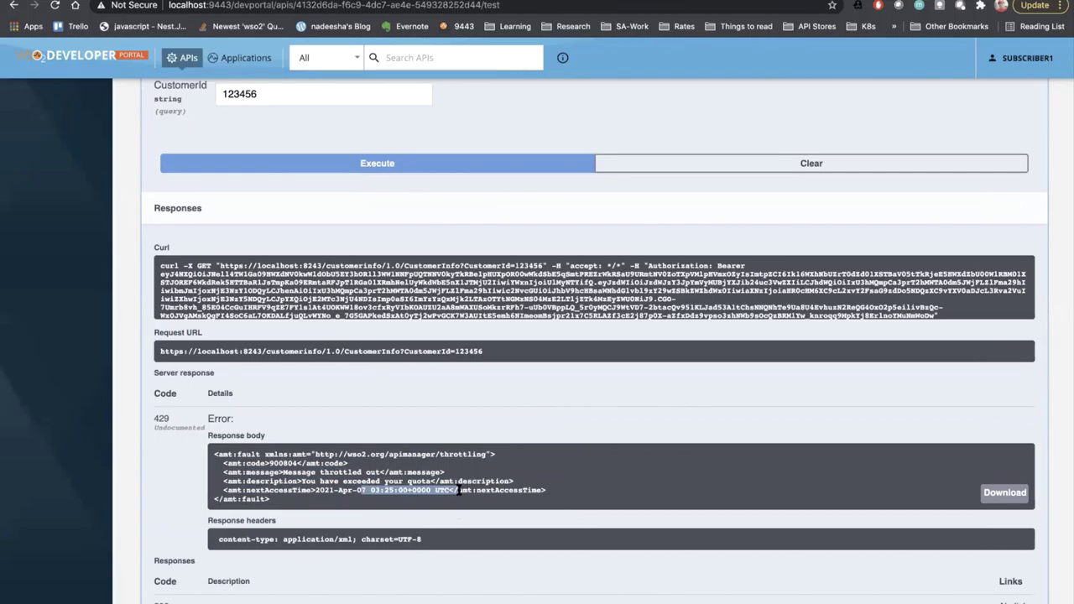
left_click(346, 163)
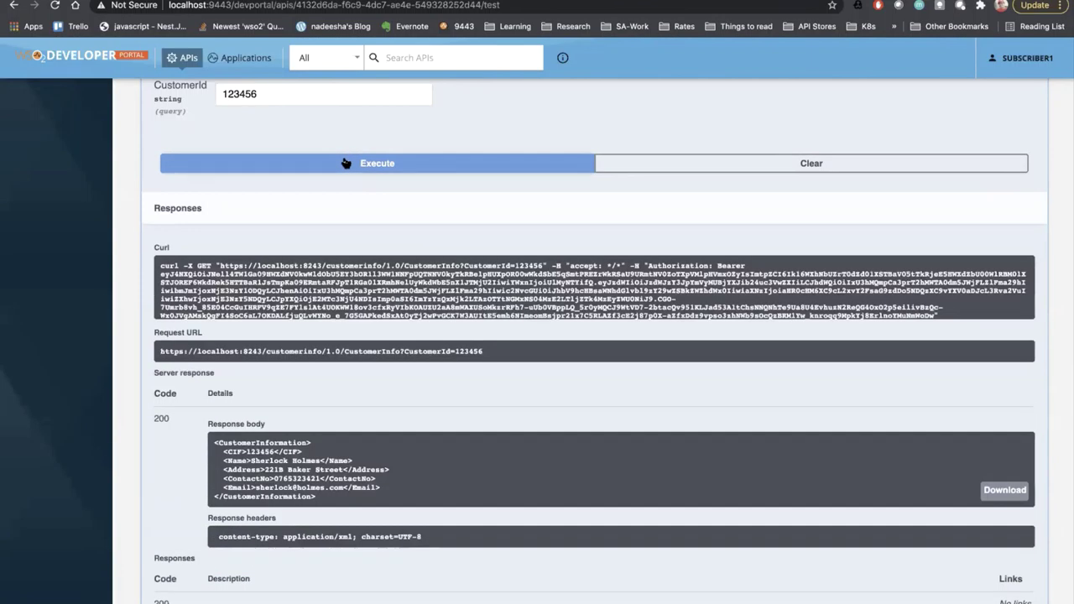
left_click(345, 163)
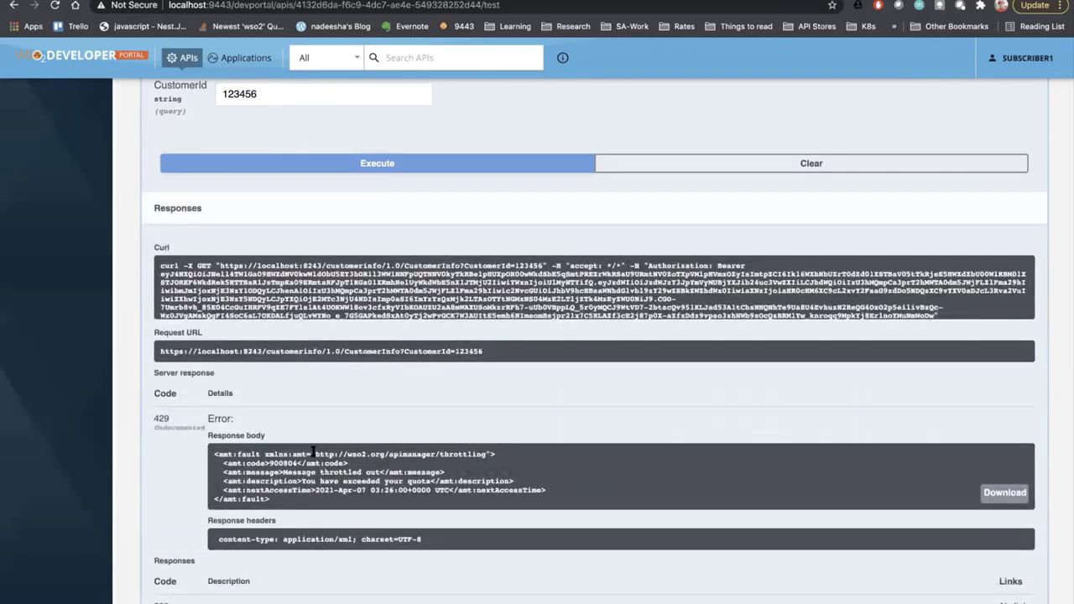
scroll(324, 493, "up", 10)
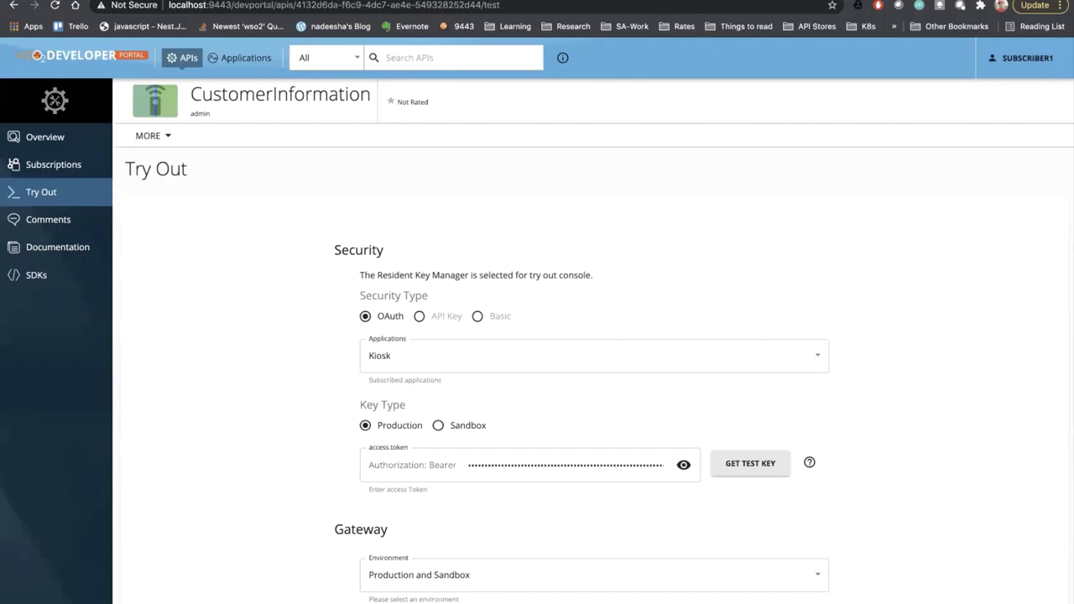
key("super+t")
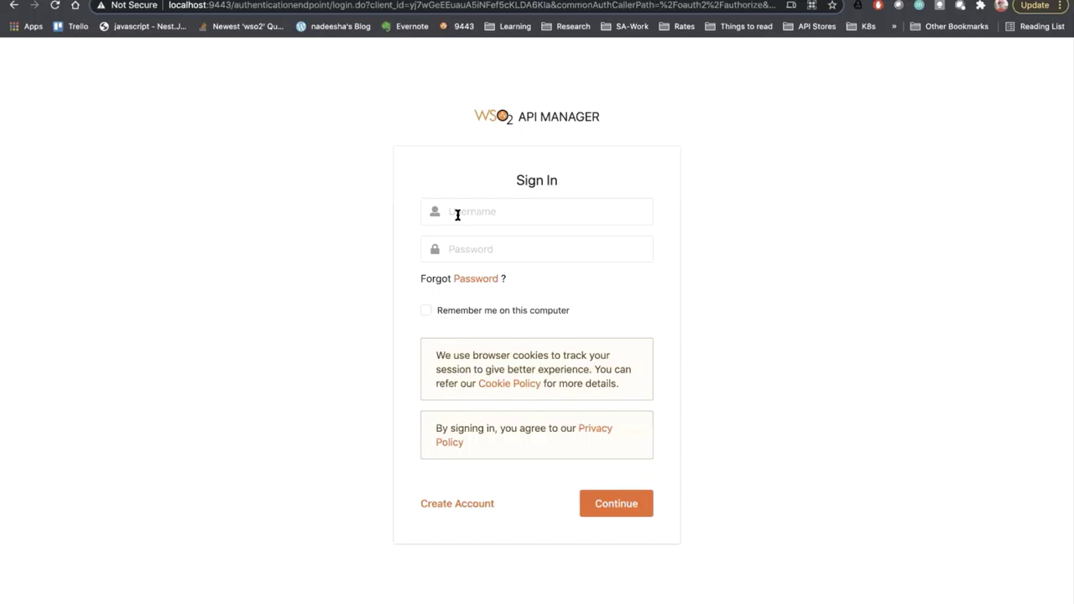
- Sign in with the administrator username and password, then open the Monitoring dashboard
left_click(457, 213)
type("admin")
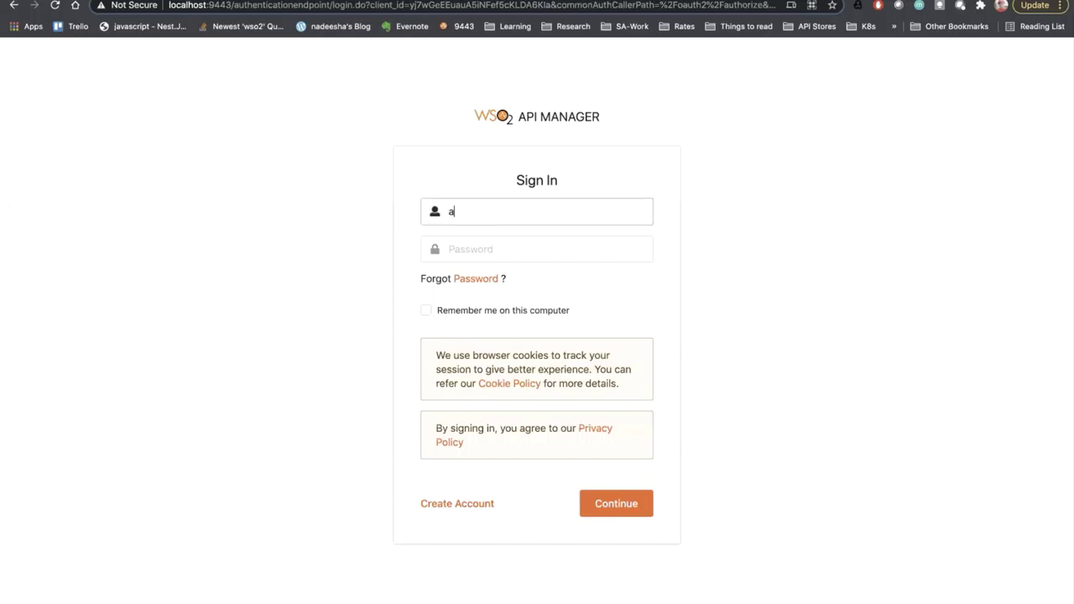
key("Tab")
type("admin")
key("Return")
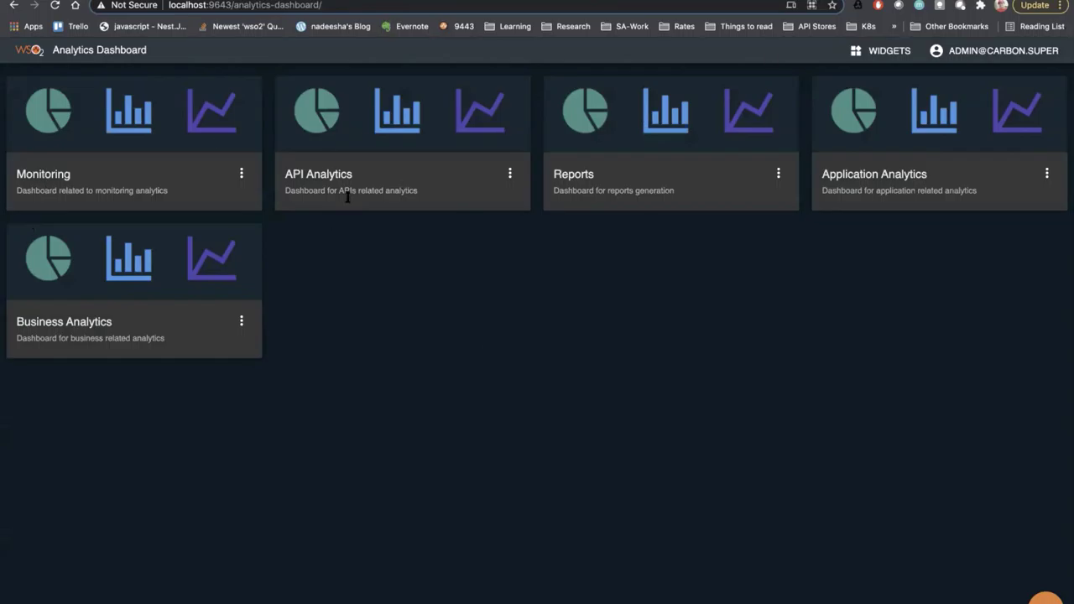
left_click(220, 120)
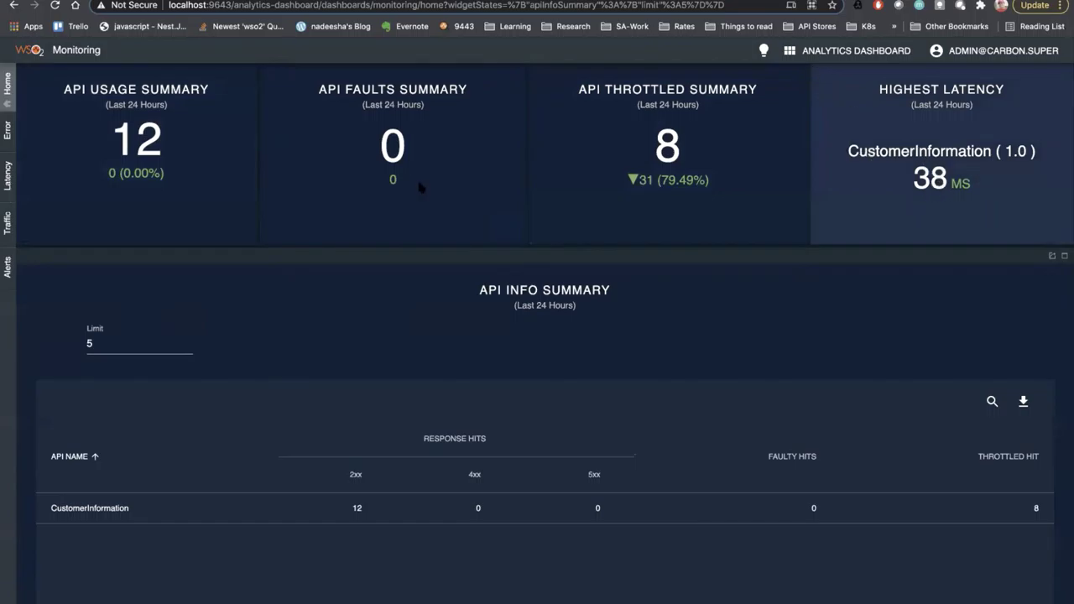
- Filter the Latency view to CustomerInformation, showing 19 ms max backend latency for GET /CustomerInfo
left_click(7, 175)
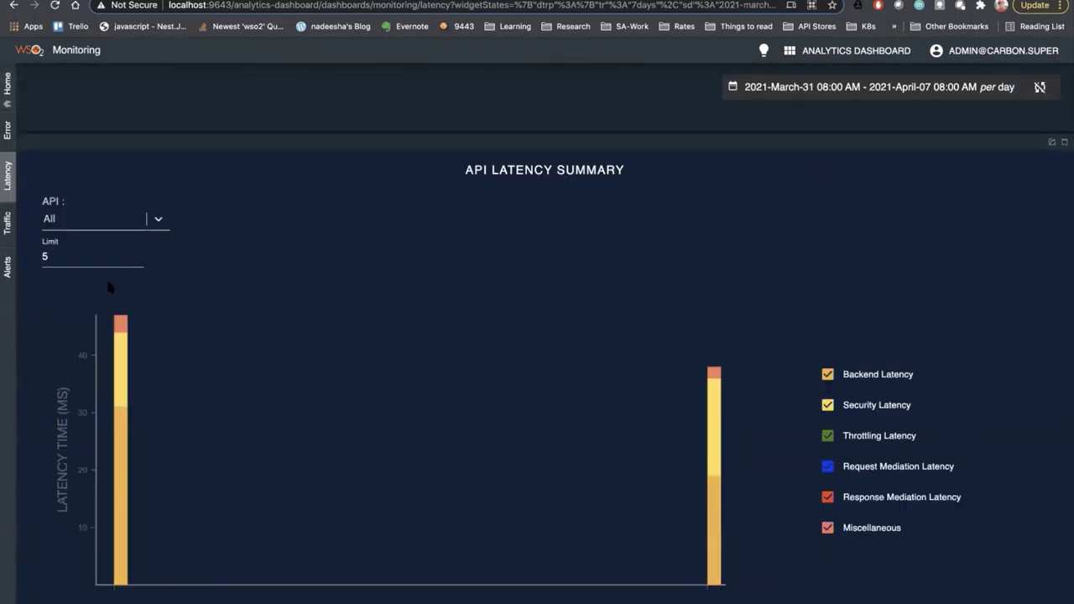
left_click(91, 219)
scroll(89, 400, "down", 4)
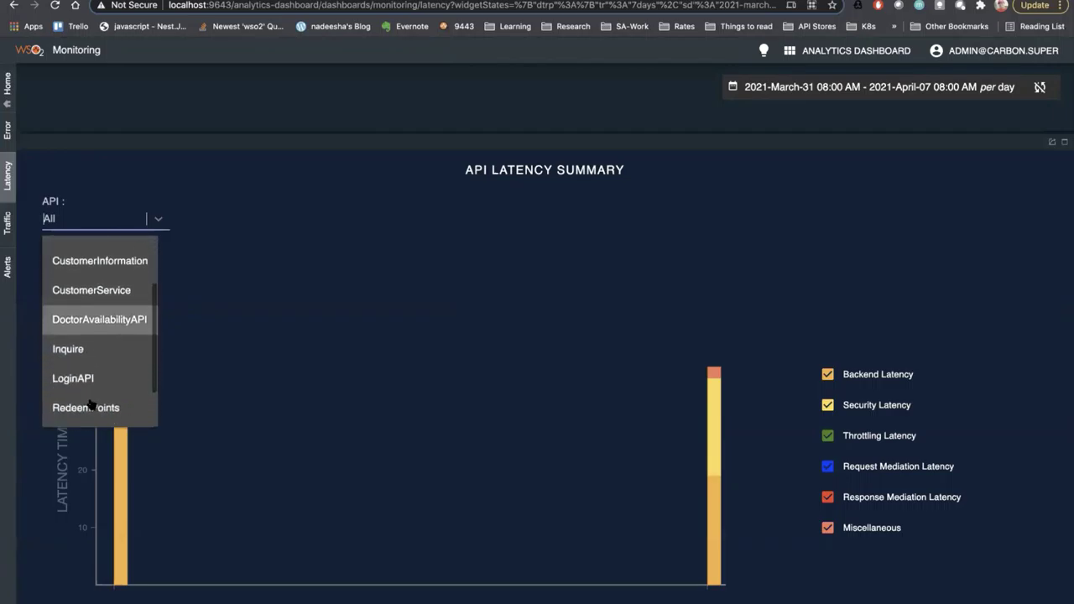
scroll(91, 405, "up", 1)
scroll(90, 403, "up", 3)
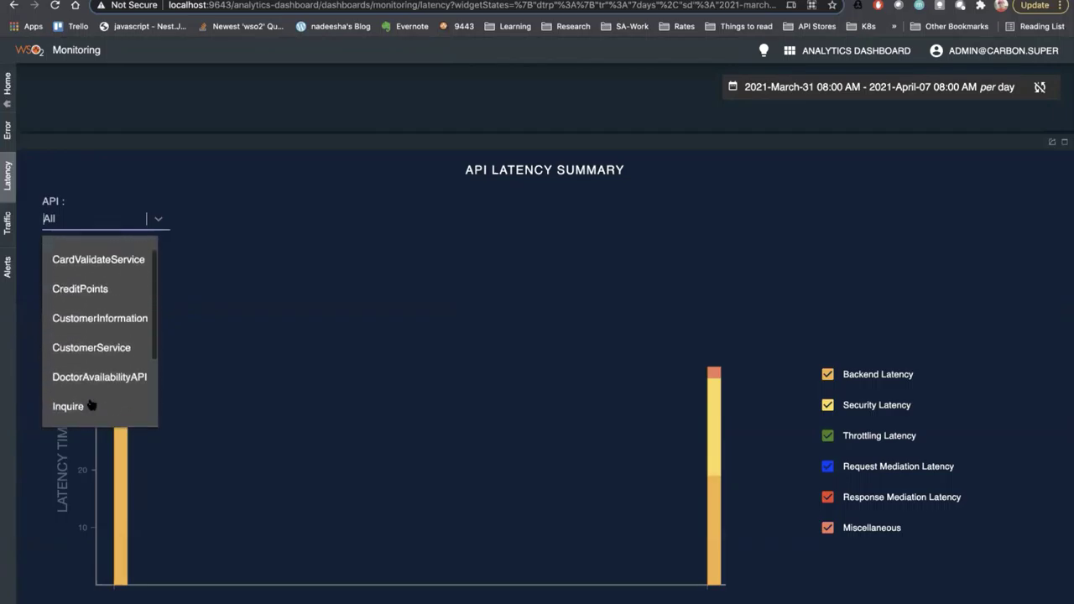
left_click(104, 314)
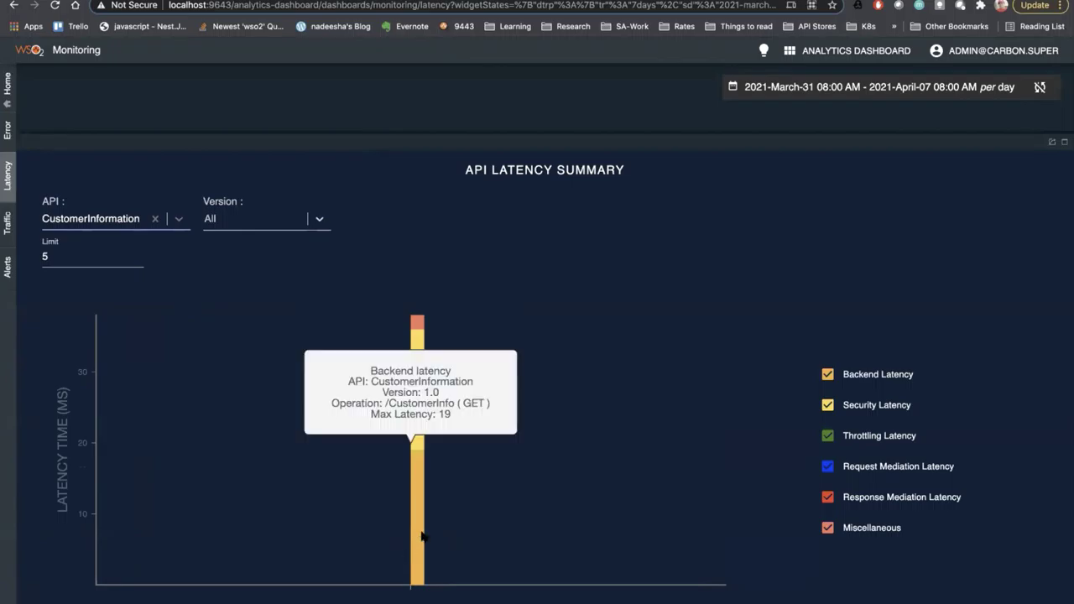
mouse_move(422, 545)
scroll(412, 468, "down", 1)
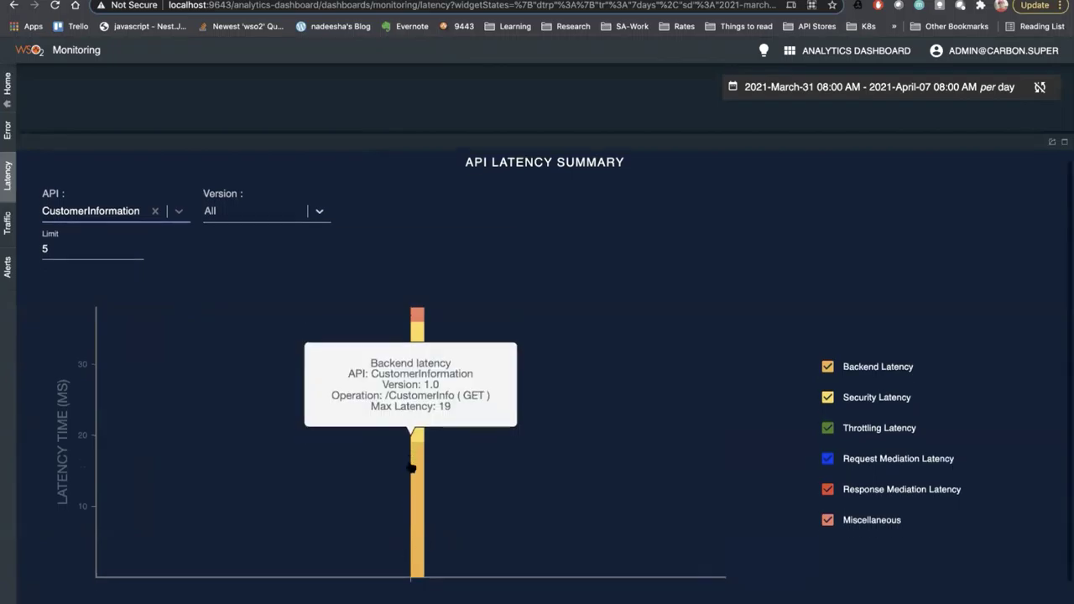
scroll(412, 467, "down", 1)
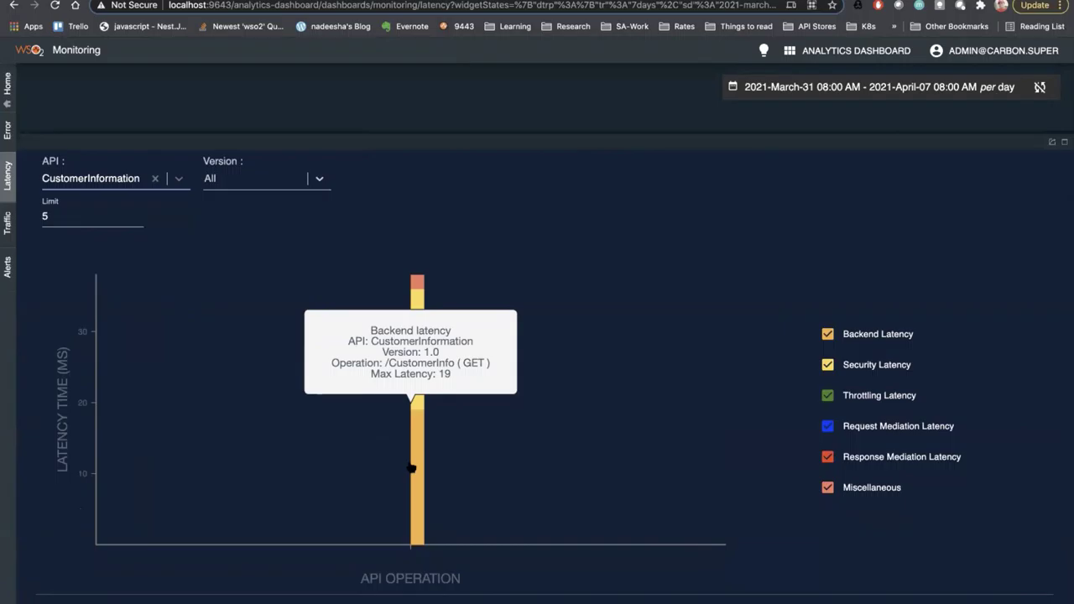
scroll(412, 468, "up", 1)
scroll(412, 467, "down", 1)
scroll(415, 470, "up", 1)
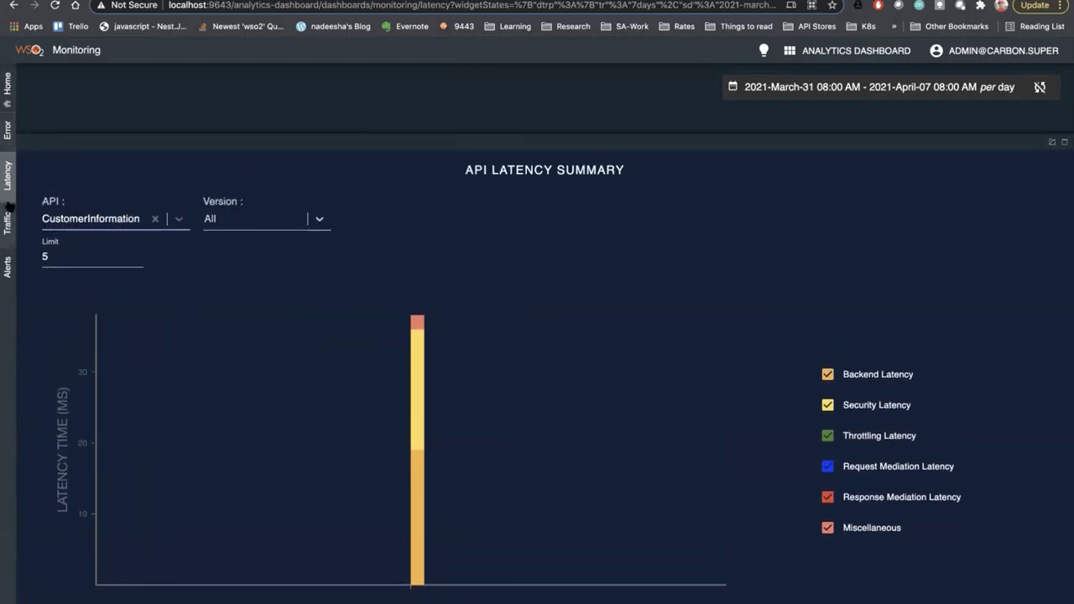
- Review the Traffic statistics, then return via Home to the full dashboards listing
left_click(8, 228)
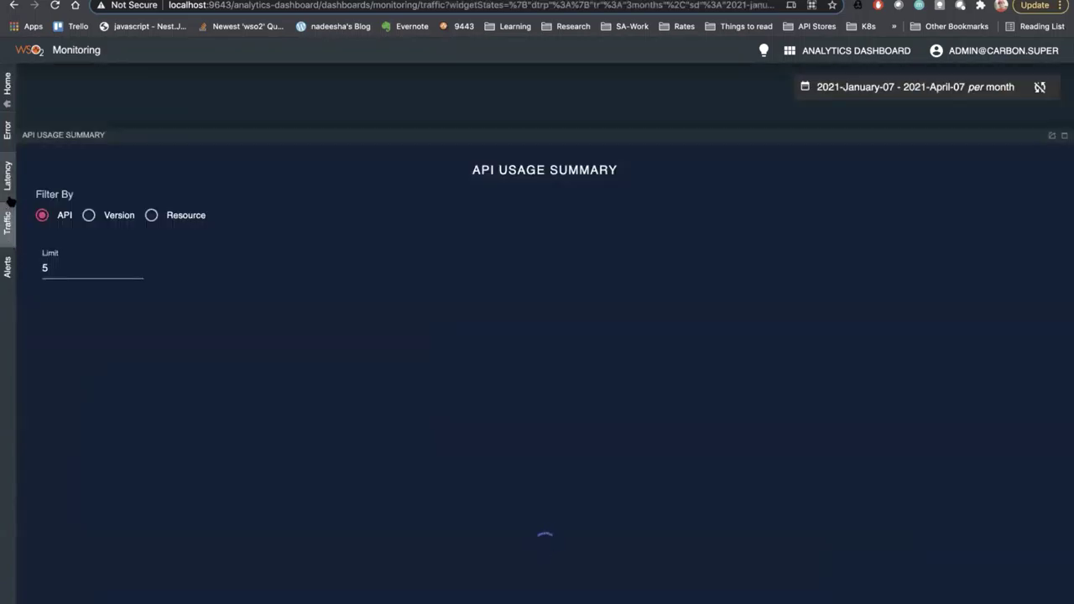
scroll(94, 366, "down", 1)
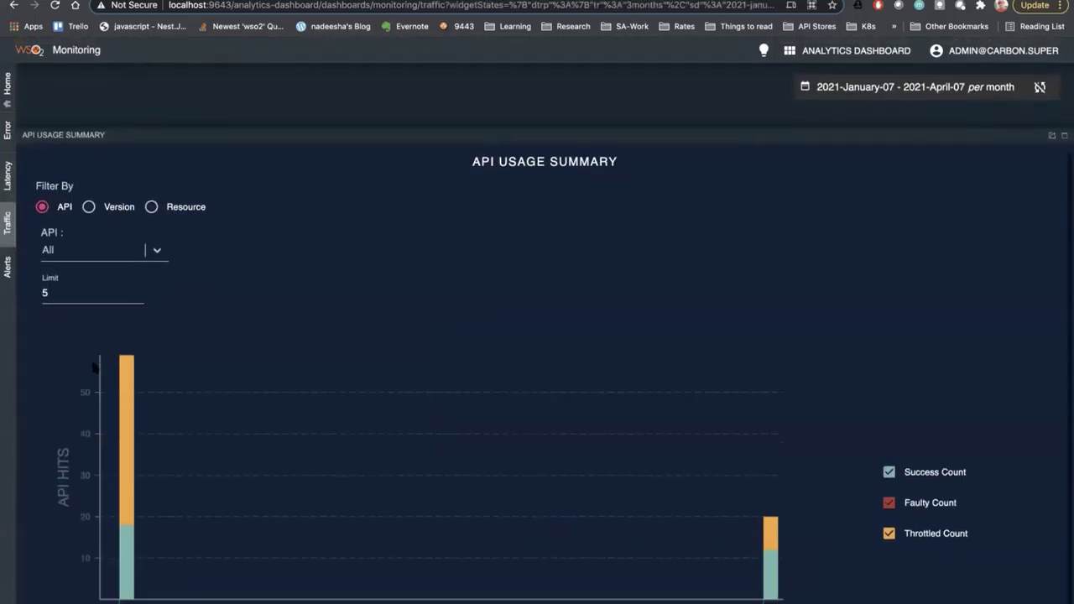
scroll(94, 366, "up", 1)
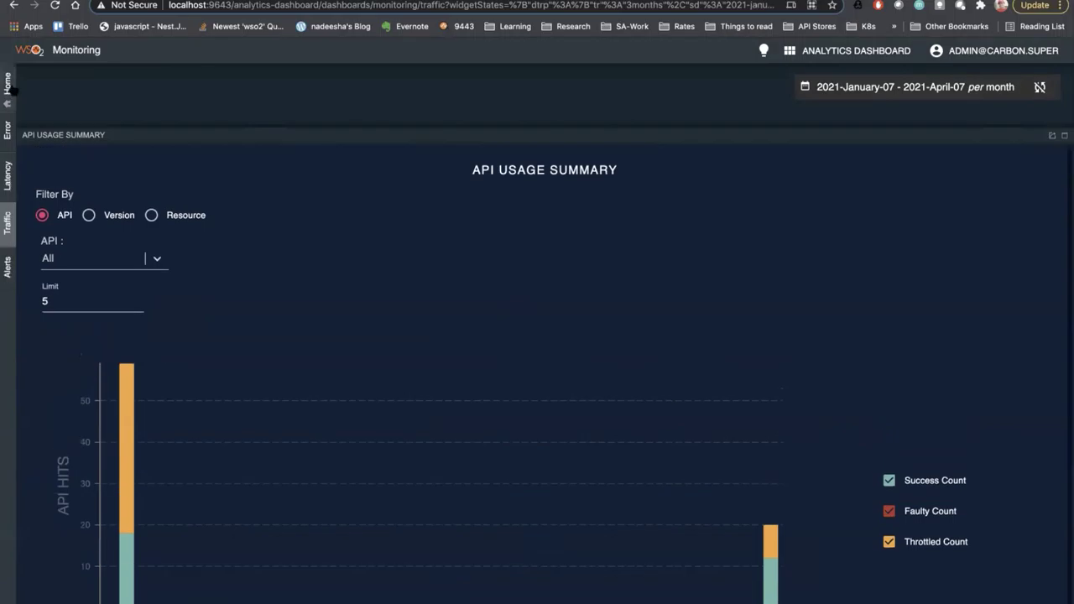
left_click(10, 88)
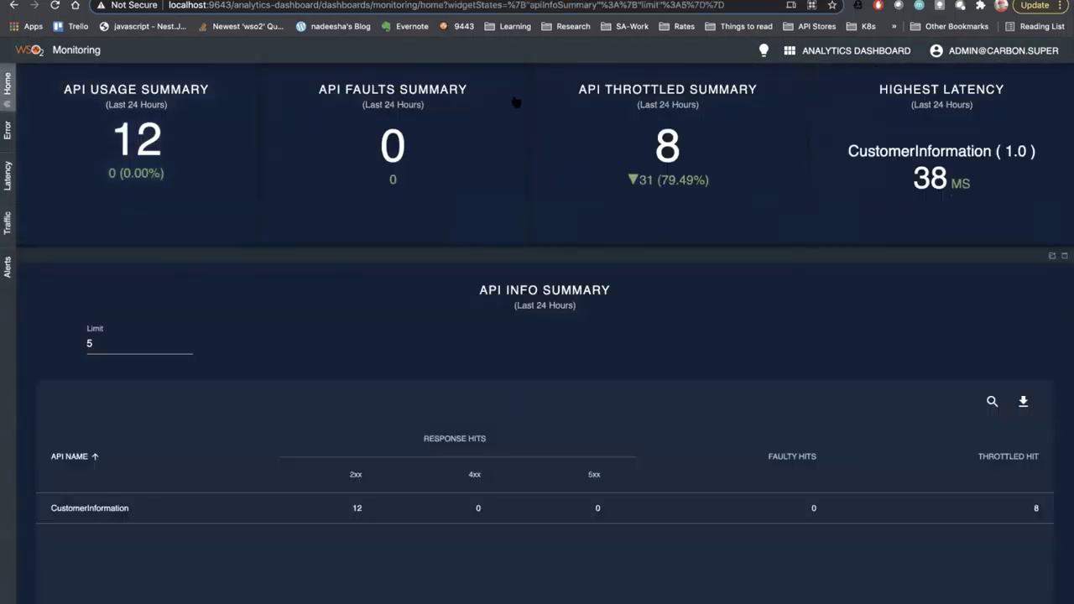
left_click(872, 50)
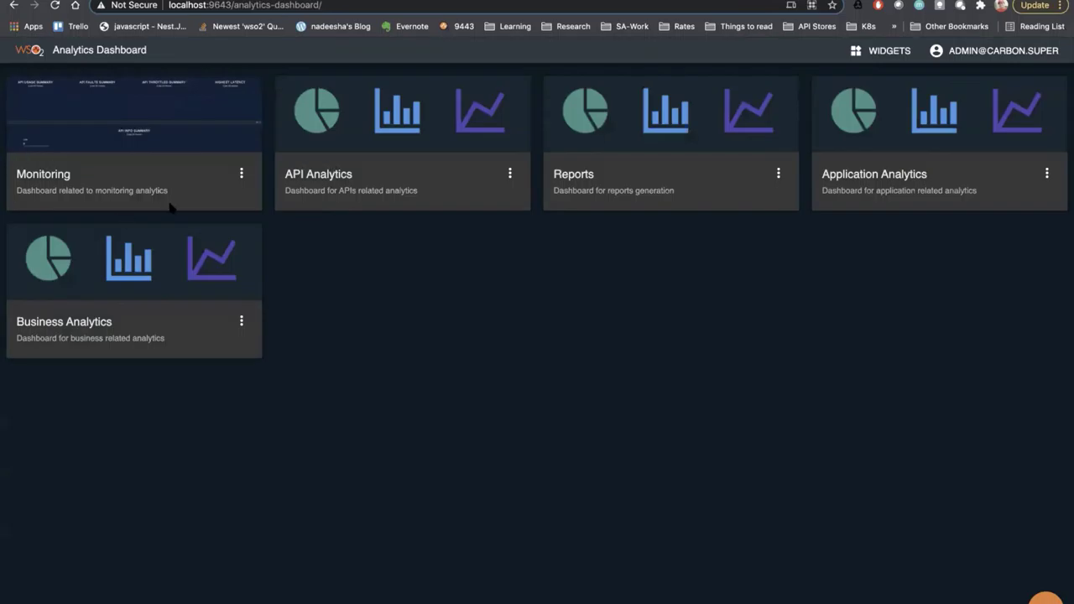
- Check Application Analytics, which shows No Data Available, then open API Analytics
left_click(968, 115)
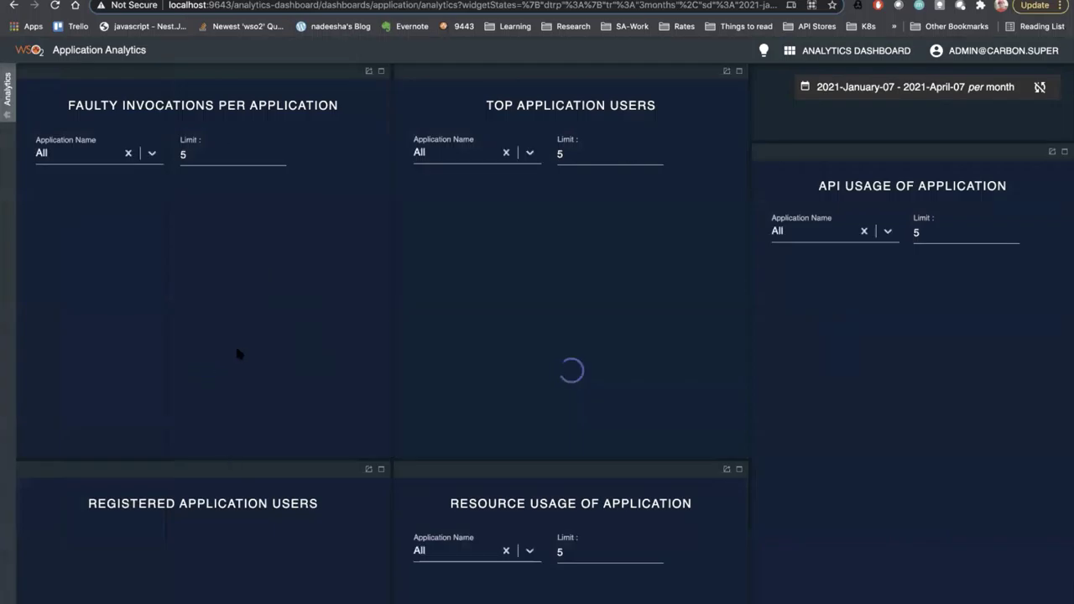
scroll(421, 513, "down", 3)
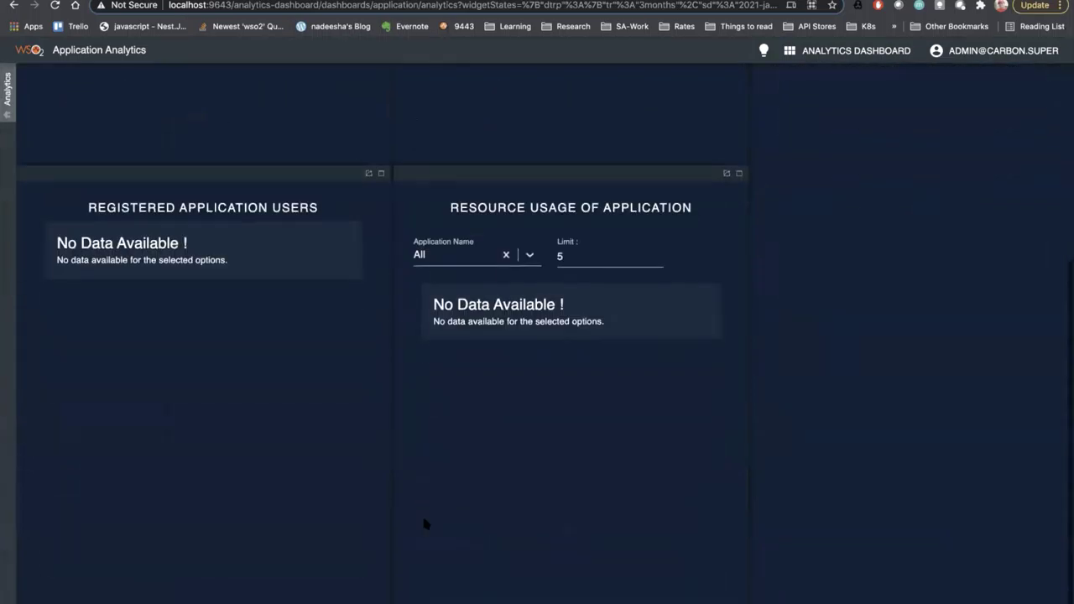
scroll(421, 513, "up", 3)
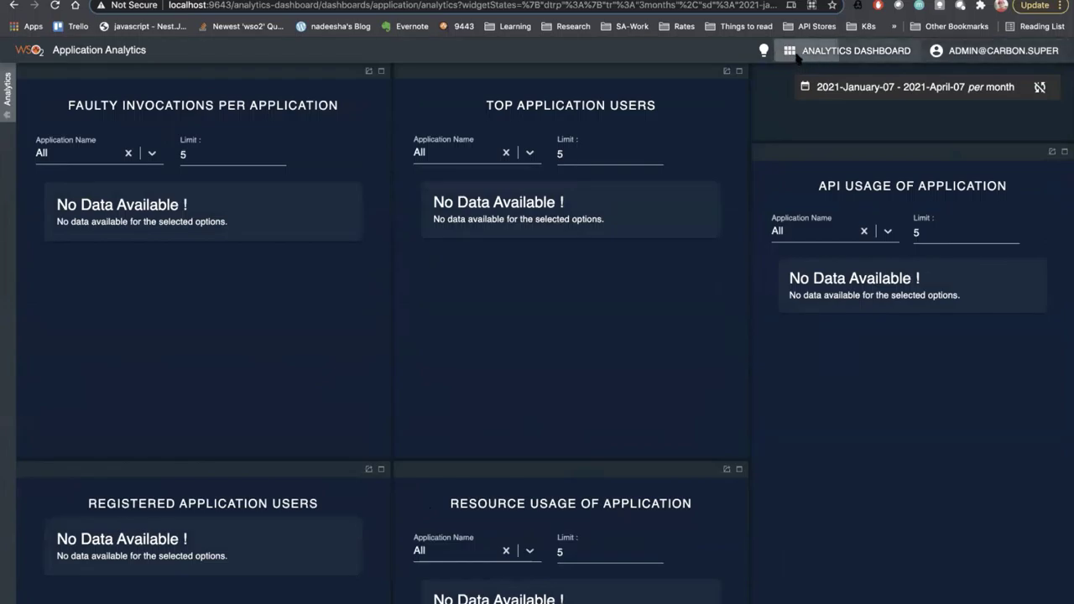
left_click(847, 51)
left_click(397, 113)
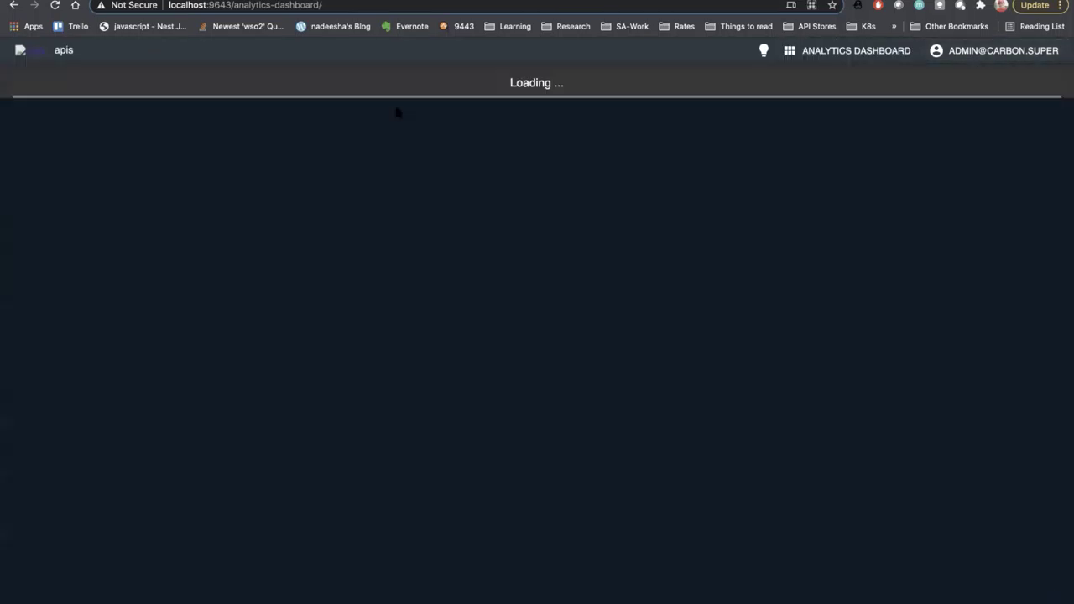